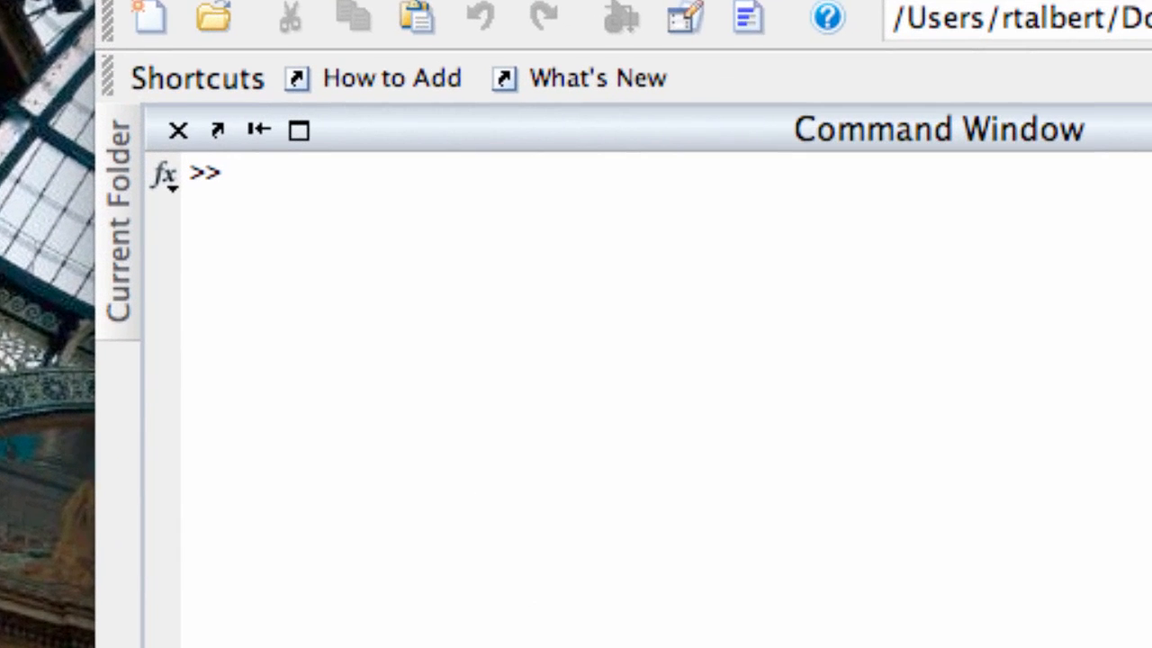
# Step: Define x with the command x = linspace(-4,4); so its output is suppressed
pyautogui.write('x = linspace(0')
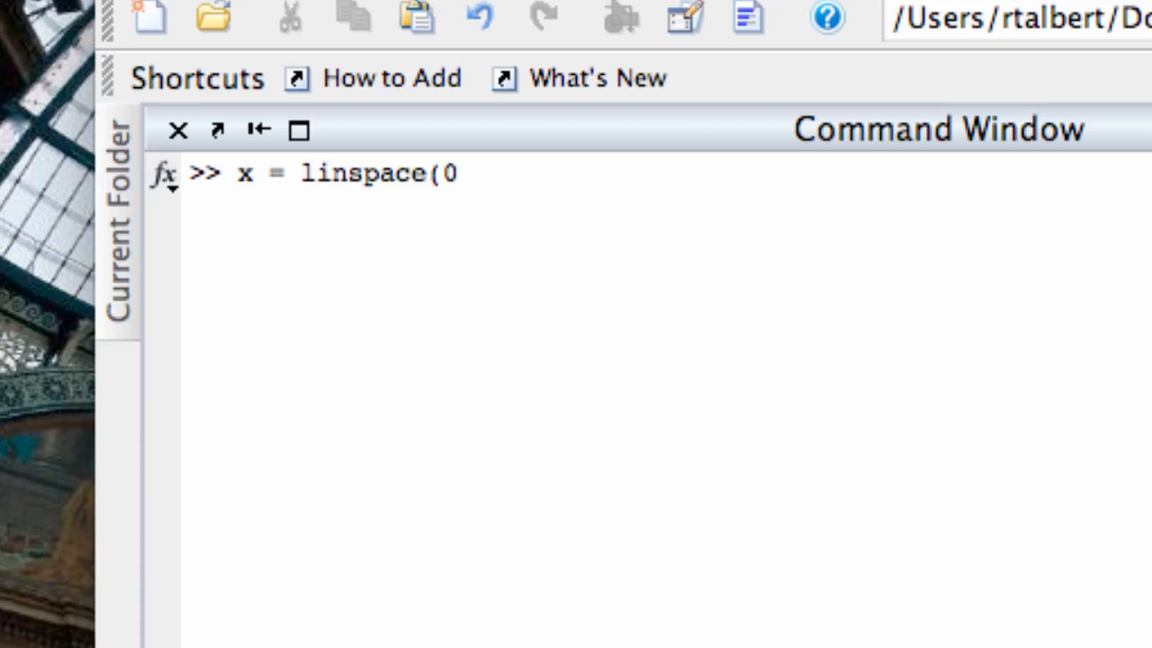
pyautogui.press('BackSpace')
pyautogui.write('-4,4)')
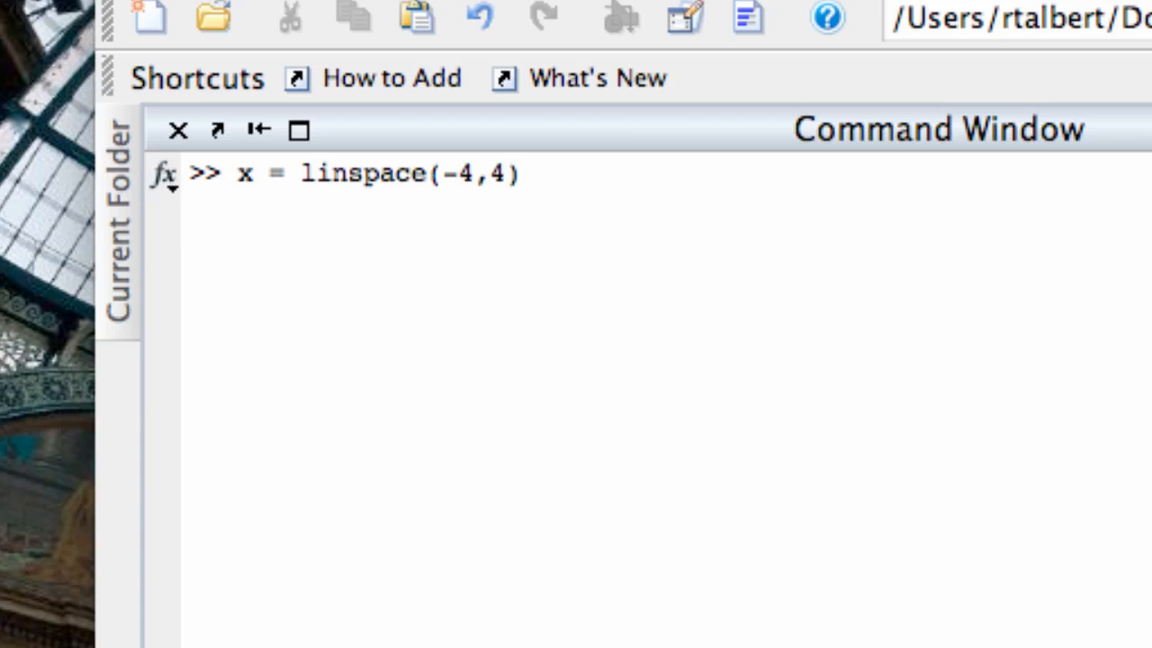
pyautogui.write(';')
pyautogui.press('Return')
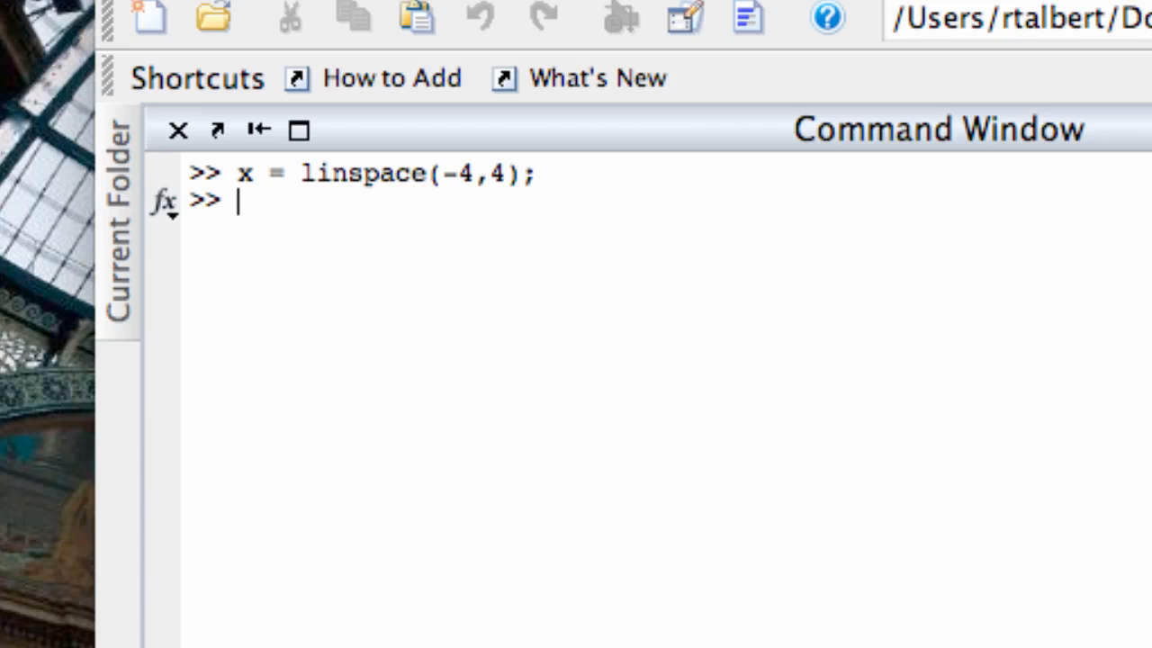
# Step: Define the cubic with the command y = x.^3 - 4*x.^2 + x + 6;
pyautogui.write('y = x.')
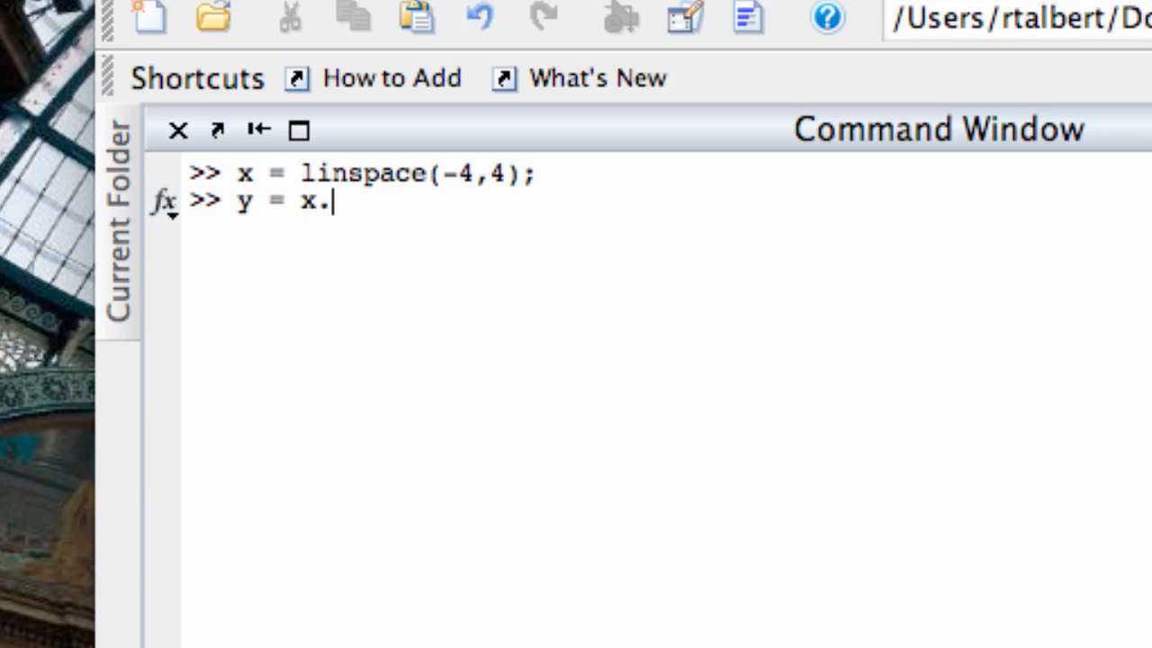
pyautogui.write('^3 - 4')
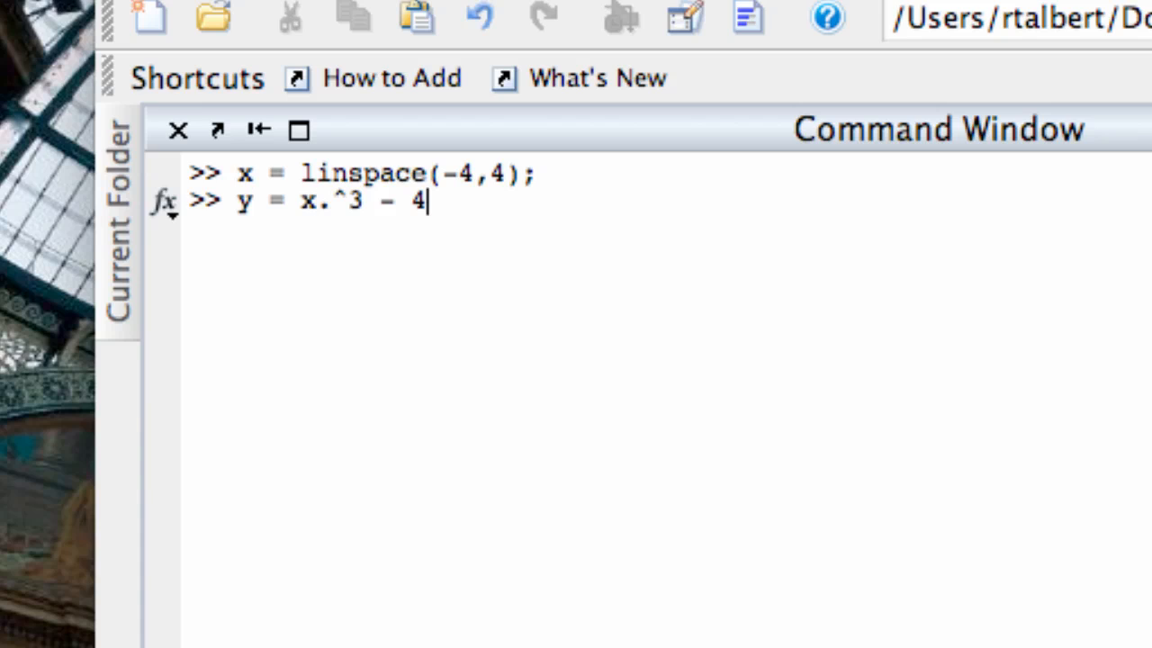
pyautogui.write('*x.^2 ')
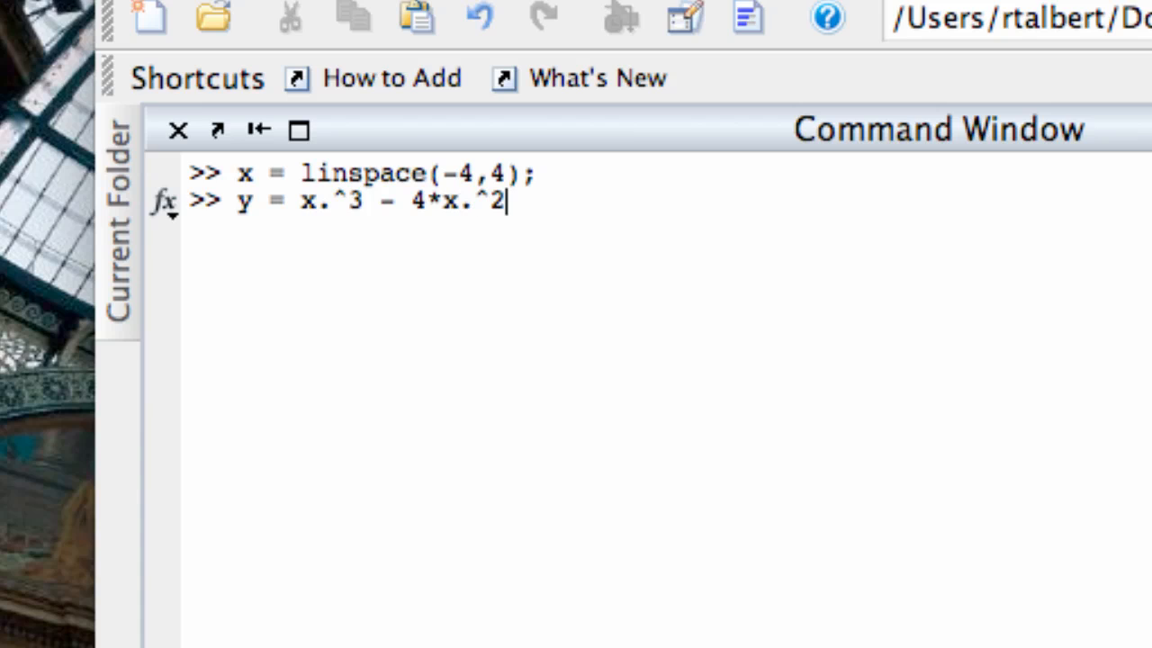
pyautogui.write('+ x + 6;')
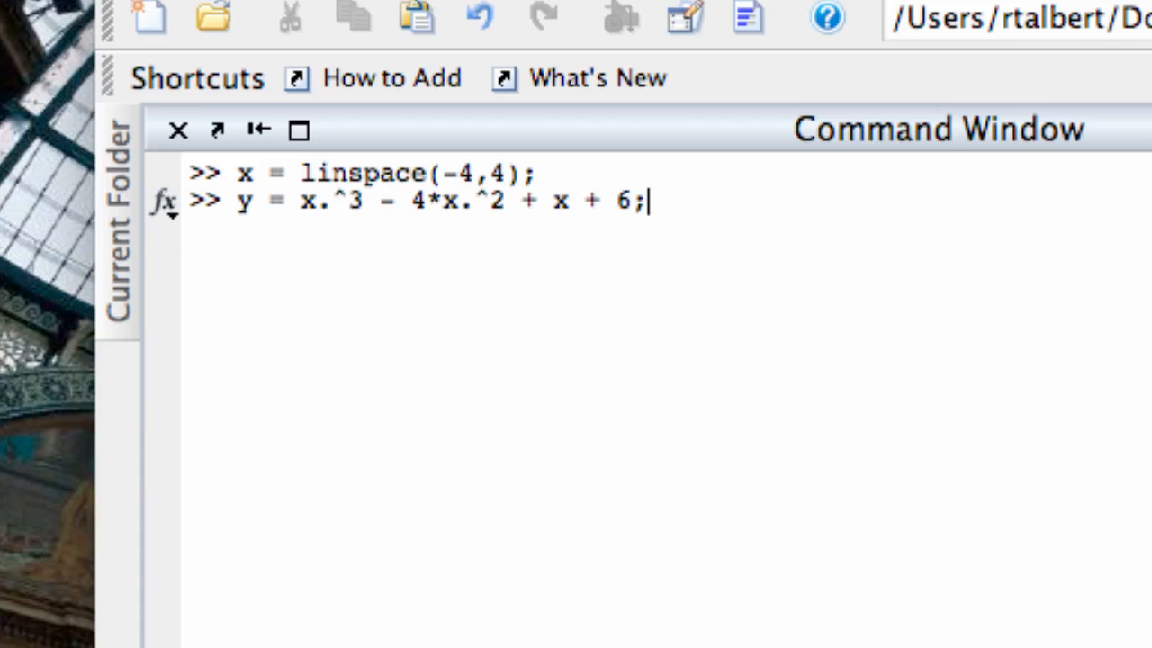
pyautogui.press('Return')
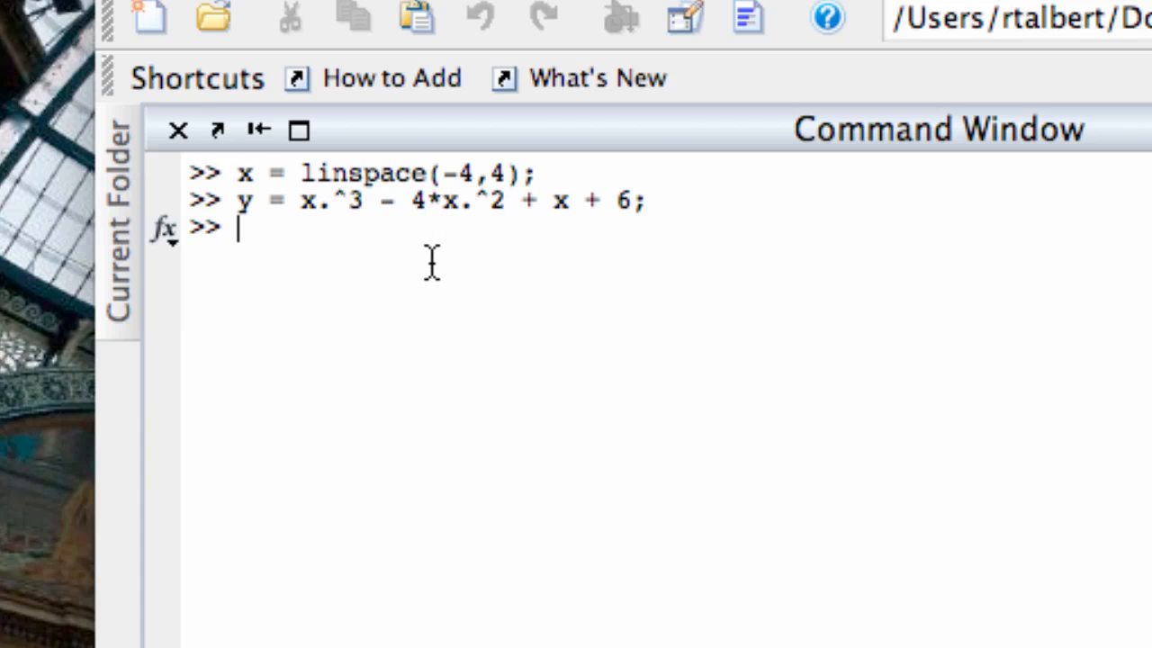
# Step: Plot the cubic with plot(x,y) and show the plot tools in the figure window
pyautogui.write('plot(x,y')
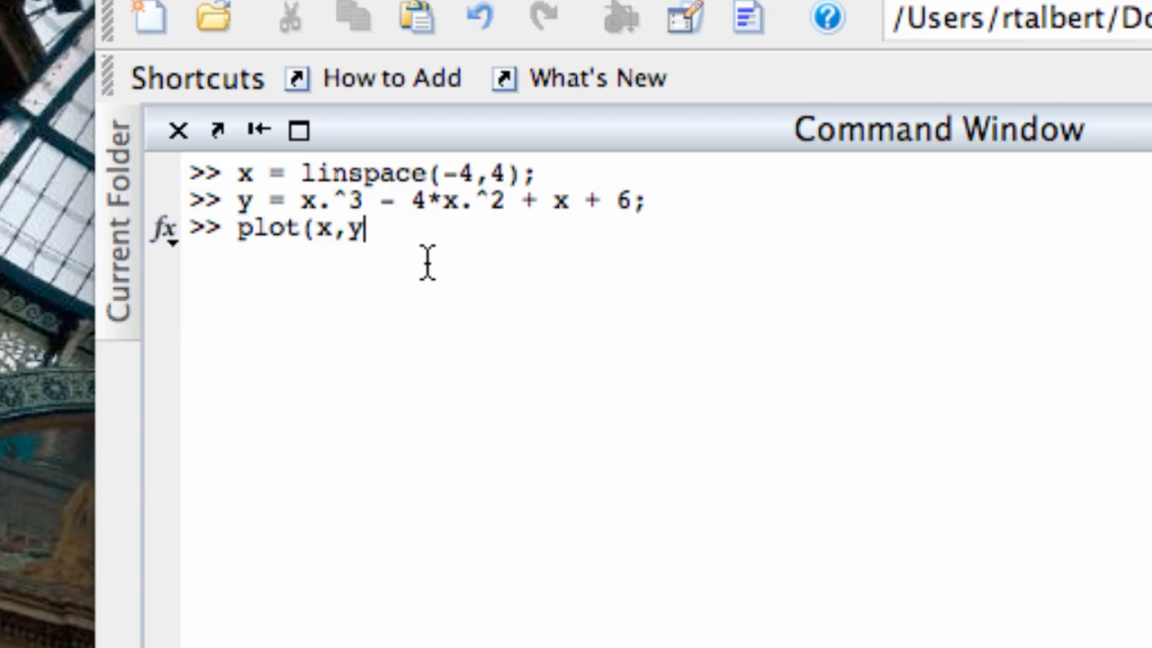
pyautogui.write(')')
pyautogui.press('Return')
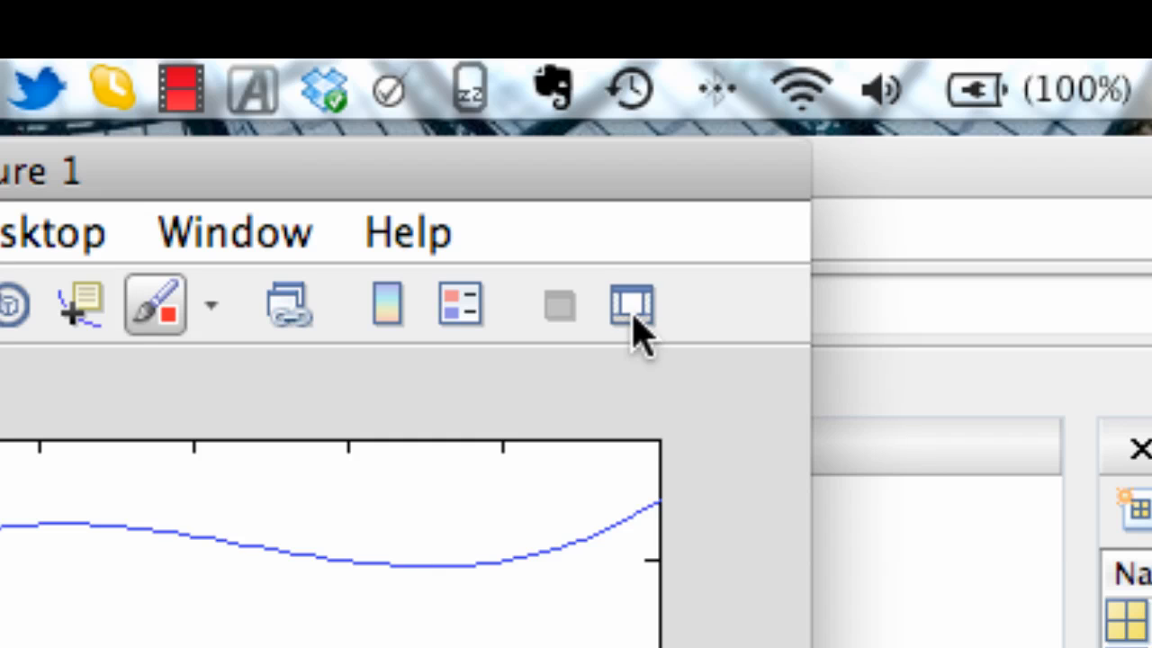
pyautogui.click(633, 311)
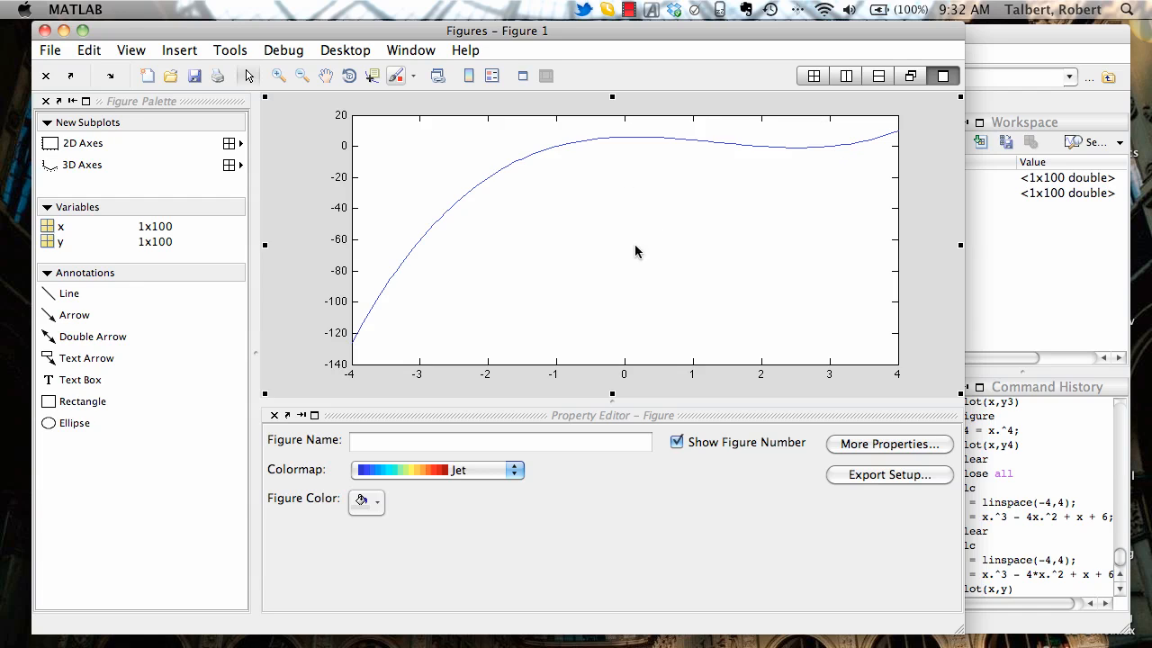
# Step: Select the plot's axes, label the x-axis "Input" and set its lower limit to -1
pyautogui.click(591, 246)
pyautogui.click(656, 266)
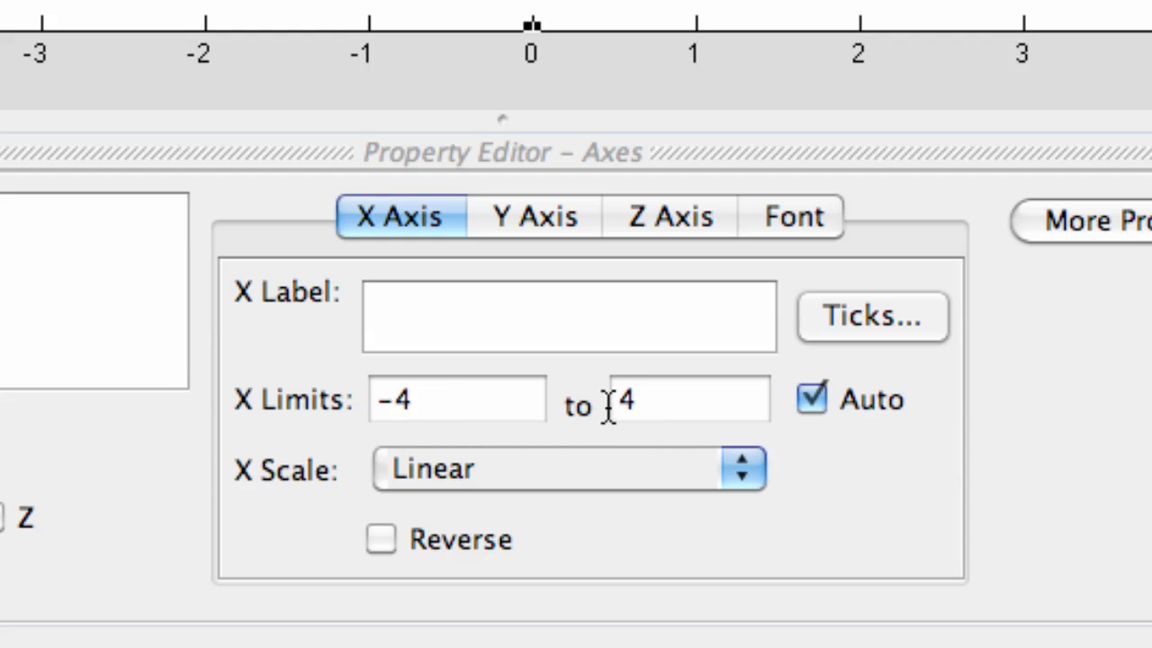
pyautogui.click(449, 322)
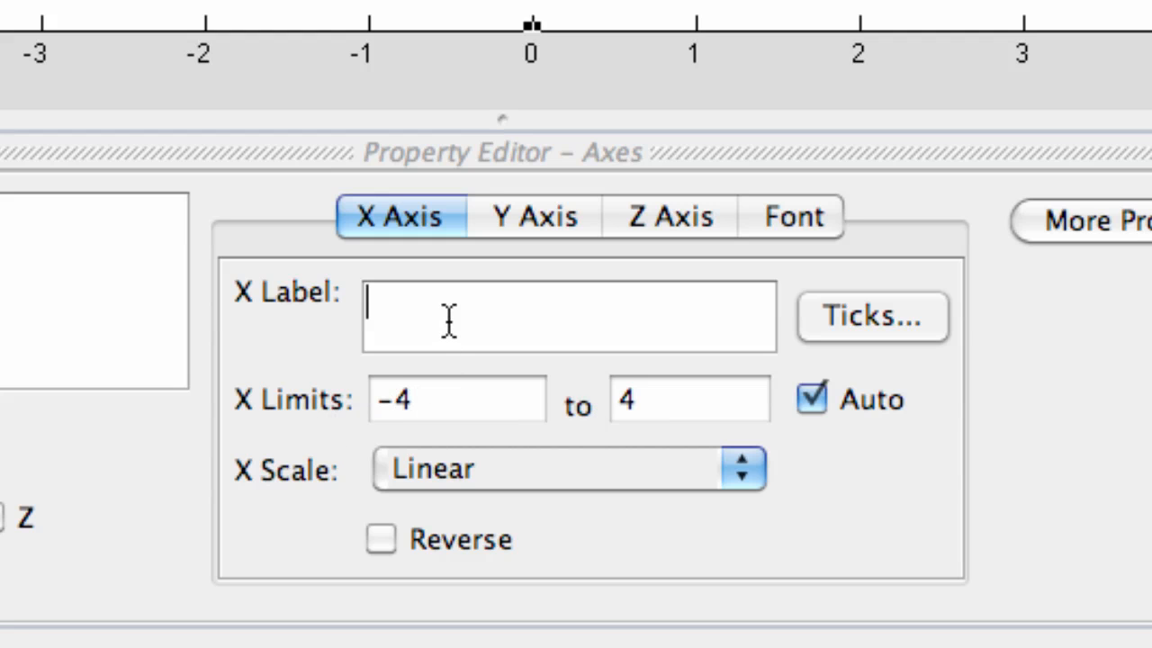
pyautogui.write('INput')
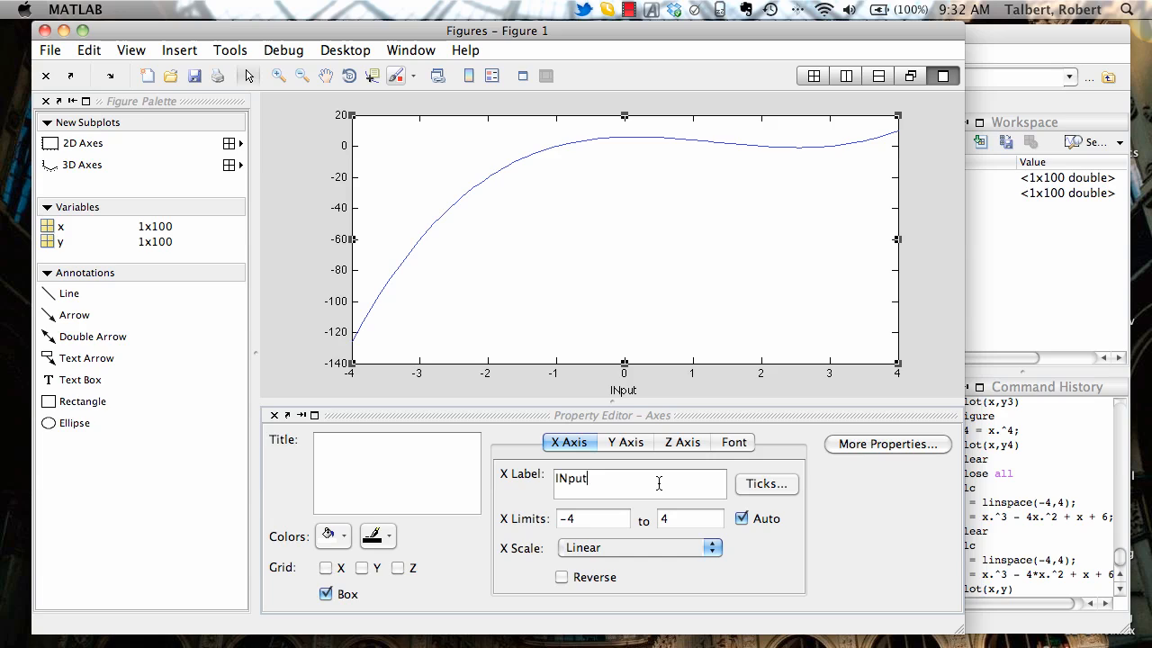
pyautogui.press('BackSpace')
pyautogui.press('BackSpace')
pyautogui.press('BackSpace')
pyautogui.press('BackSpace')
pyautogui.write('nput')
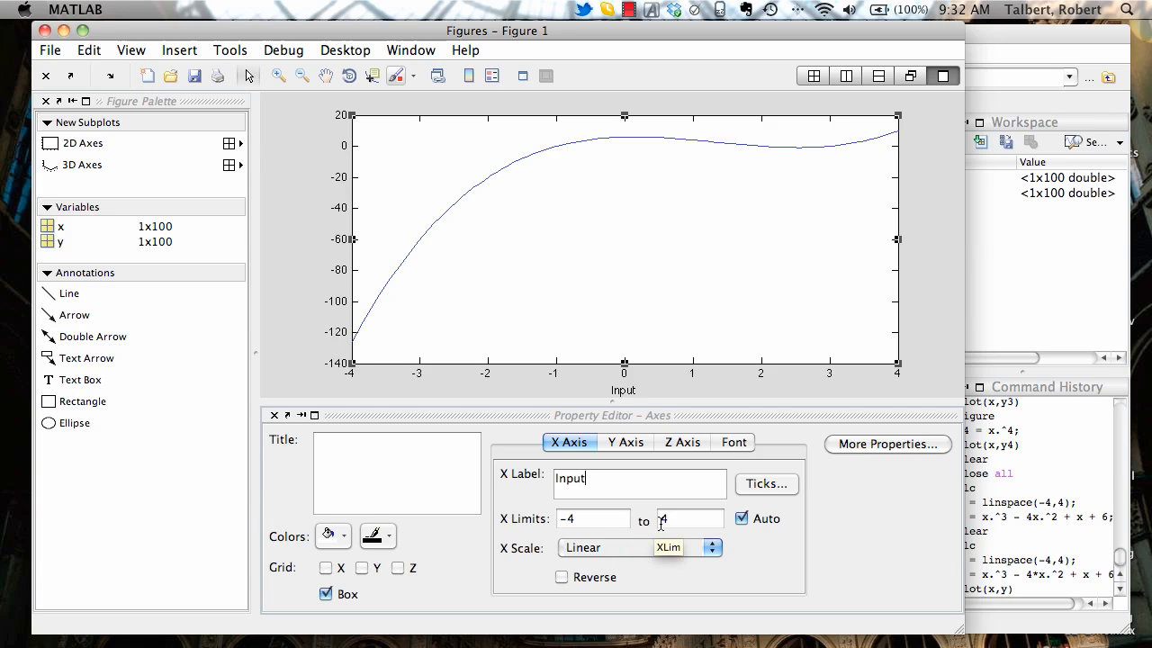
pyautogui.click(589, 520)
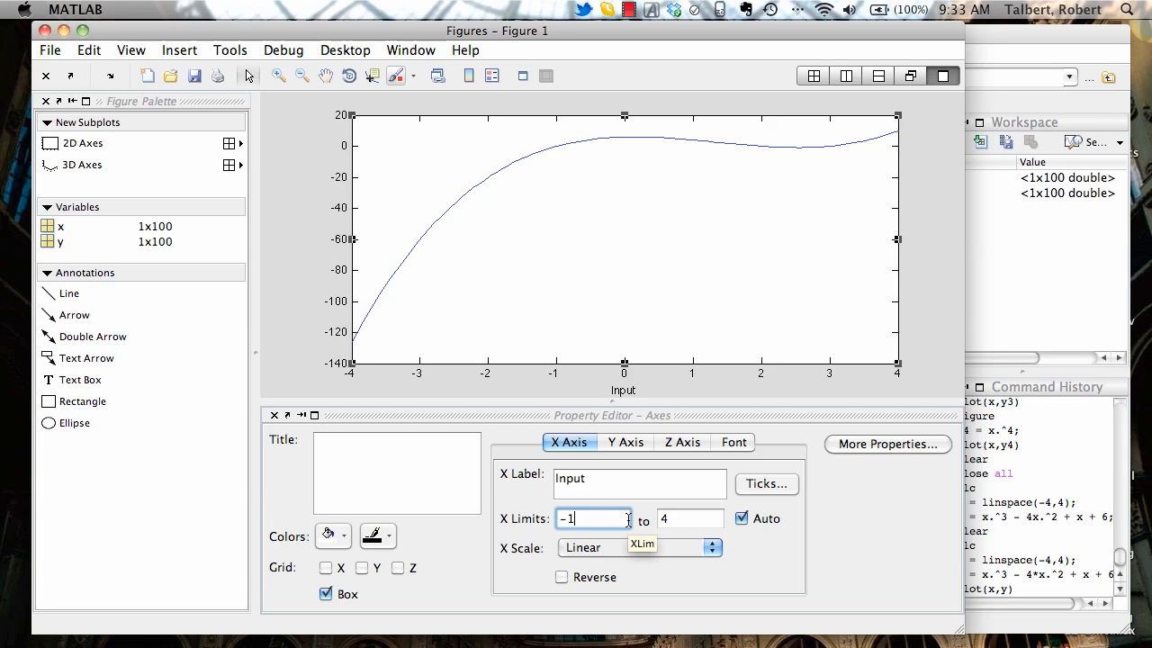
pyautogui.click(687, 520)
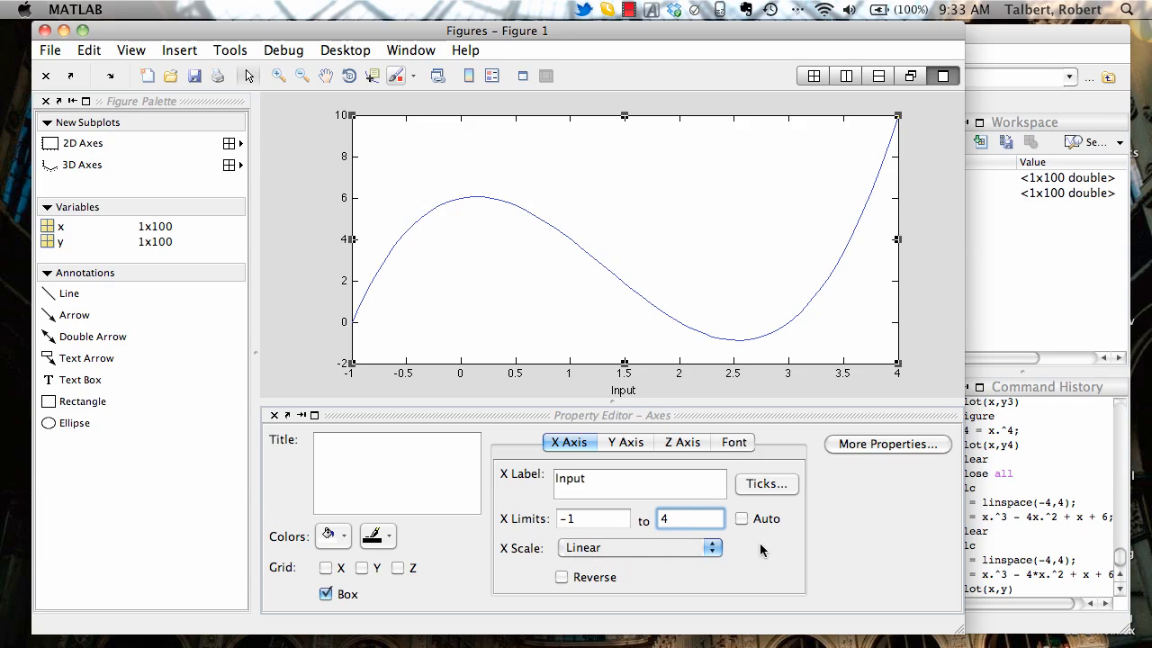
# Step: Label the y-axis of the plot "Output"
pyautogui.click(625, 446)
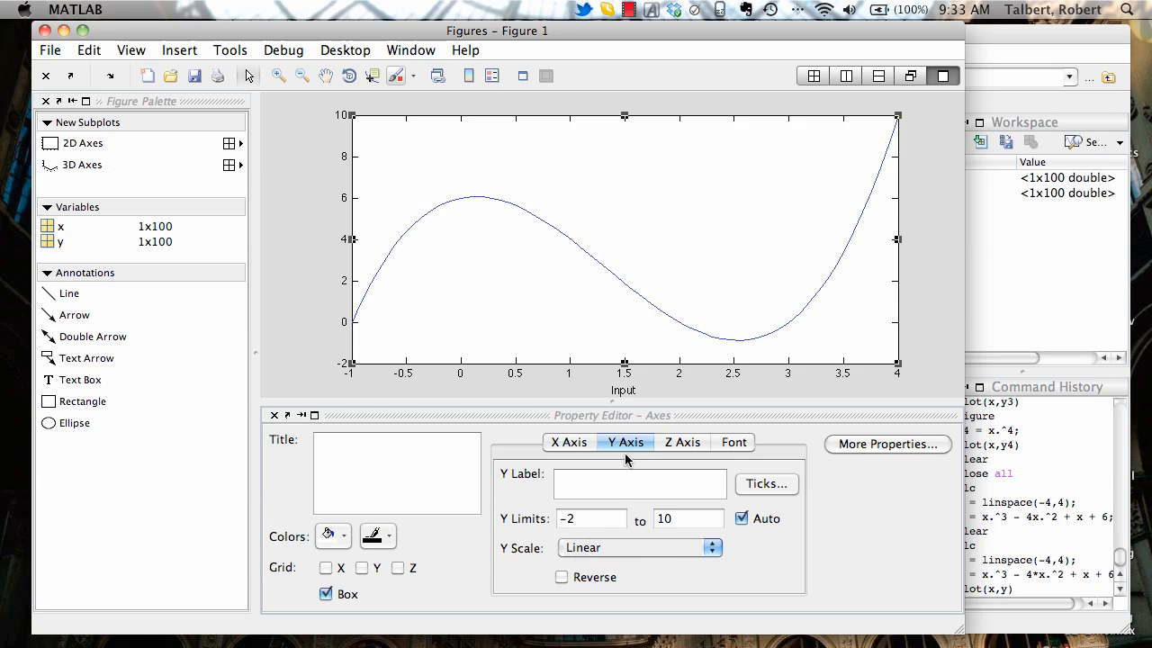
pyautogui.click(619, 487)
pyautogui.write('OUtput')
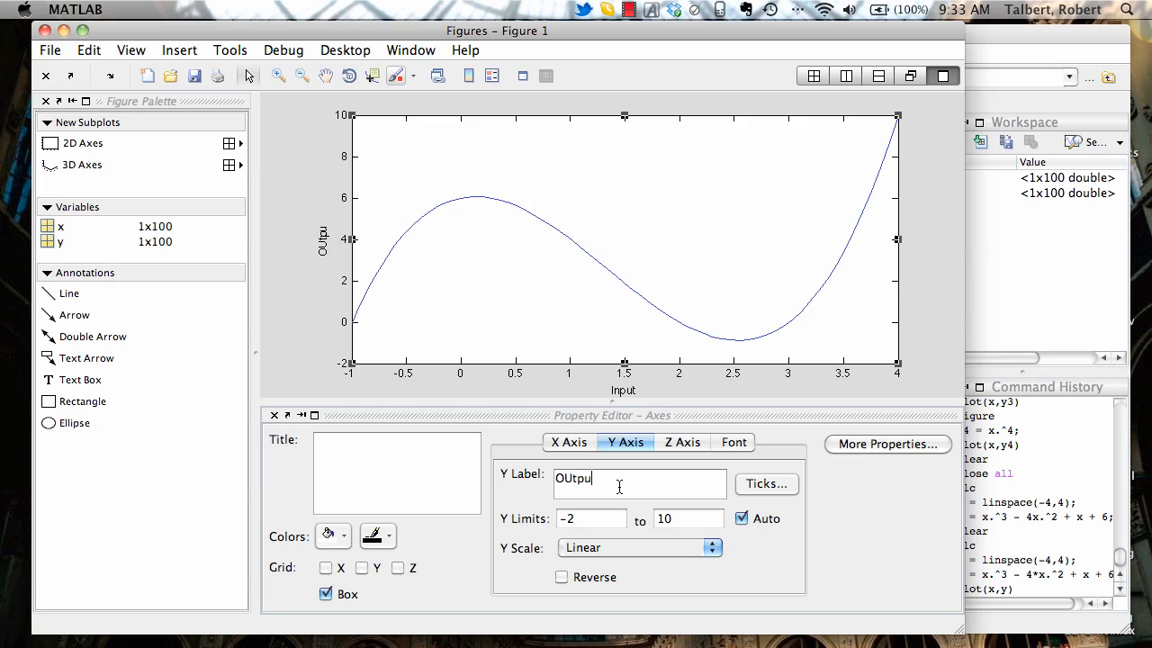
pyautogui.press('BackSpace')
pyautogui.press('BackSpace')
pyautogui.press('BackSpace')
pyautogui.press('BackSpace')
pyautogui.press('BackSpace')
pyautogui.write('output')
pyautogui.press('Left')
pyautogui.press('Left')
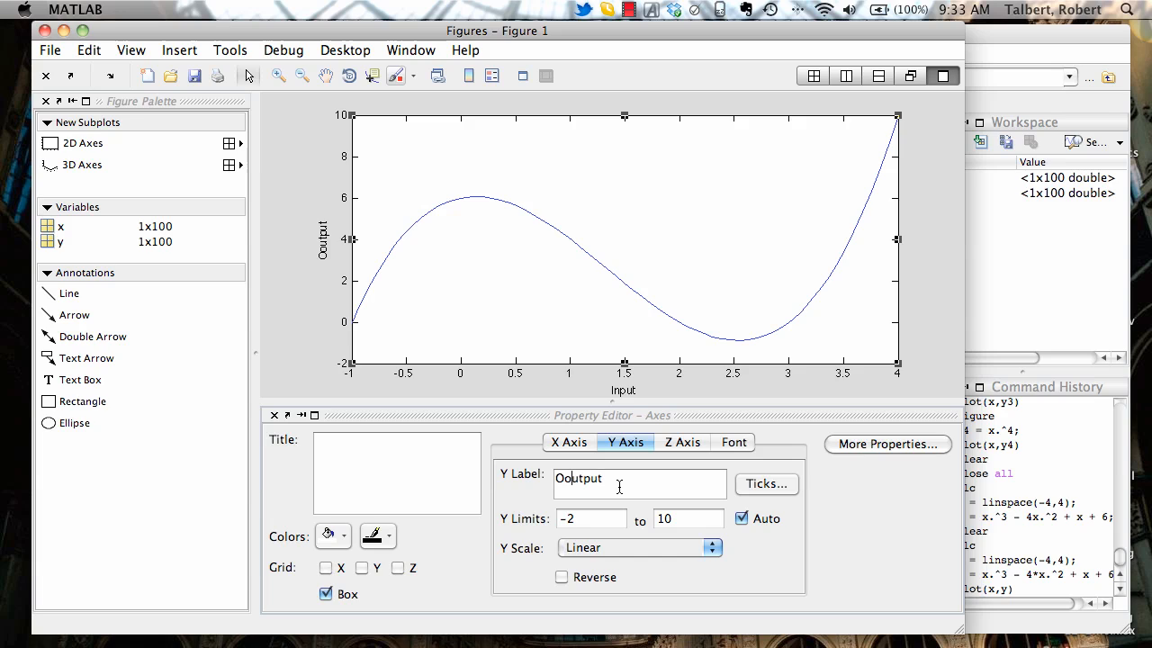
pyautogui.press('BackSpace')
# Step: Set the lower limit of the y-axis to -4
pyautogui.click(604, 519)
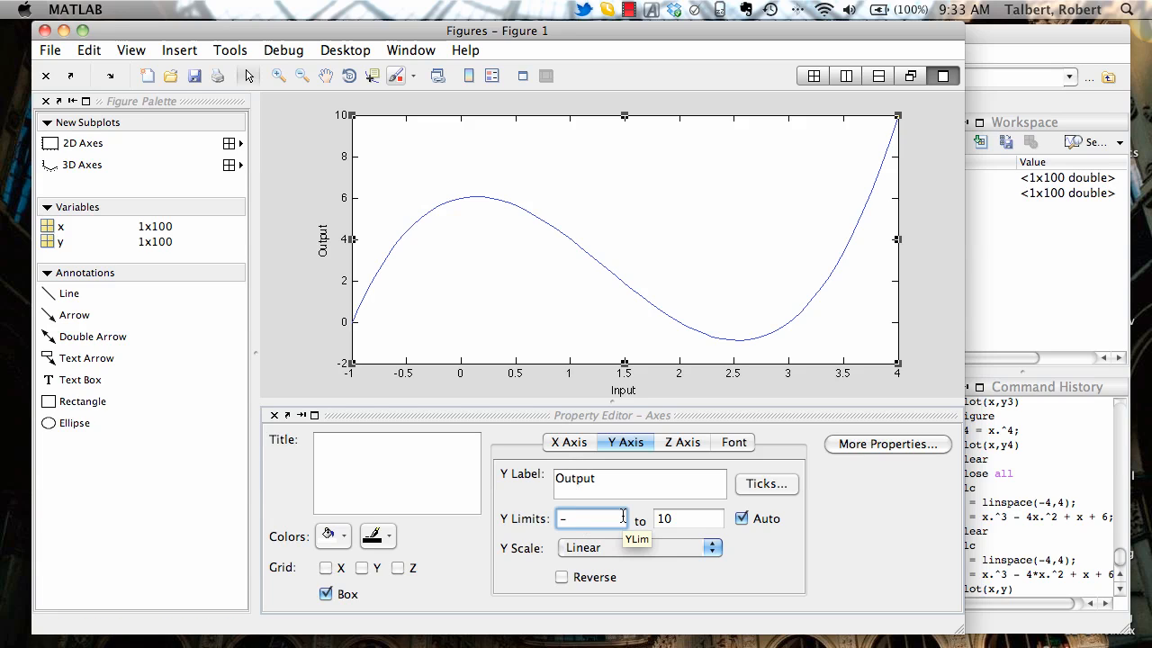
pyautogui.write('4')
pyautogui.press('Tab')
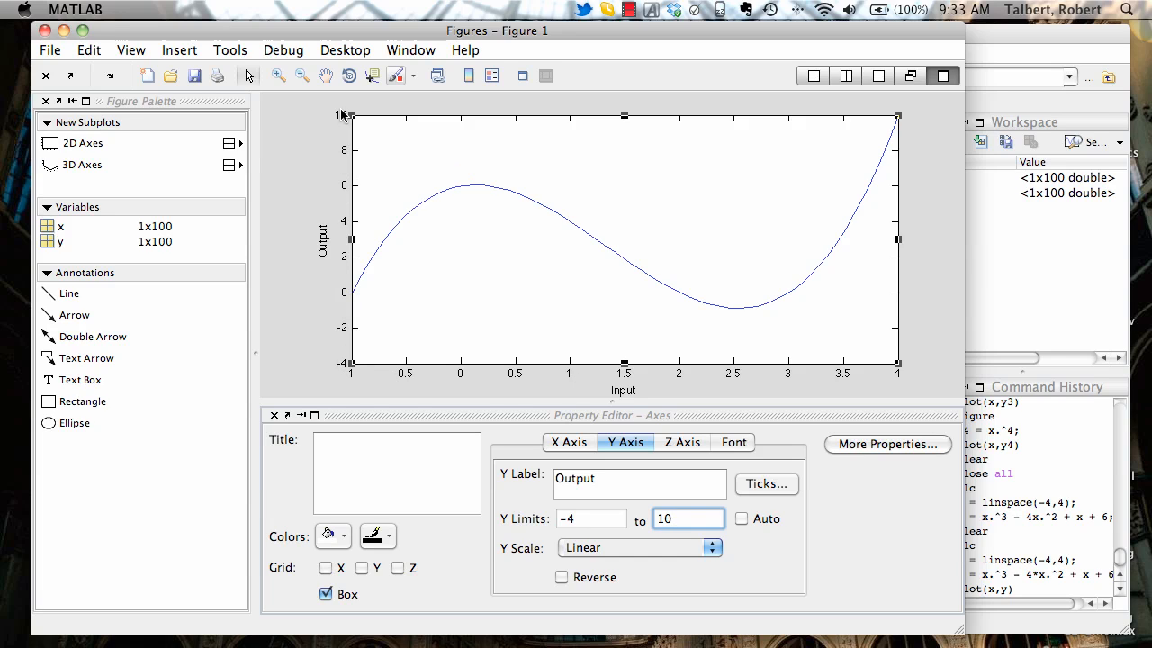
# Step: Set the x-axis tick locations to step by 1 and apply the change to the plot
pyautogui.click(763, 483)
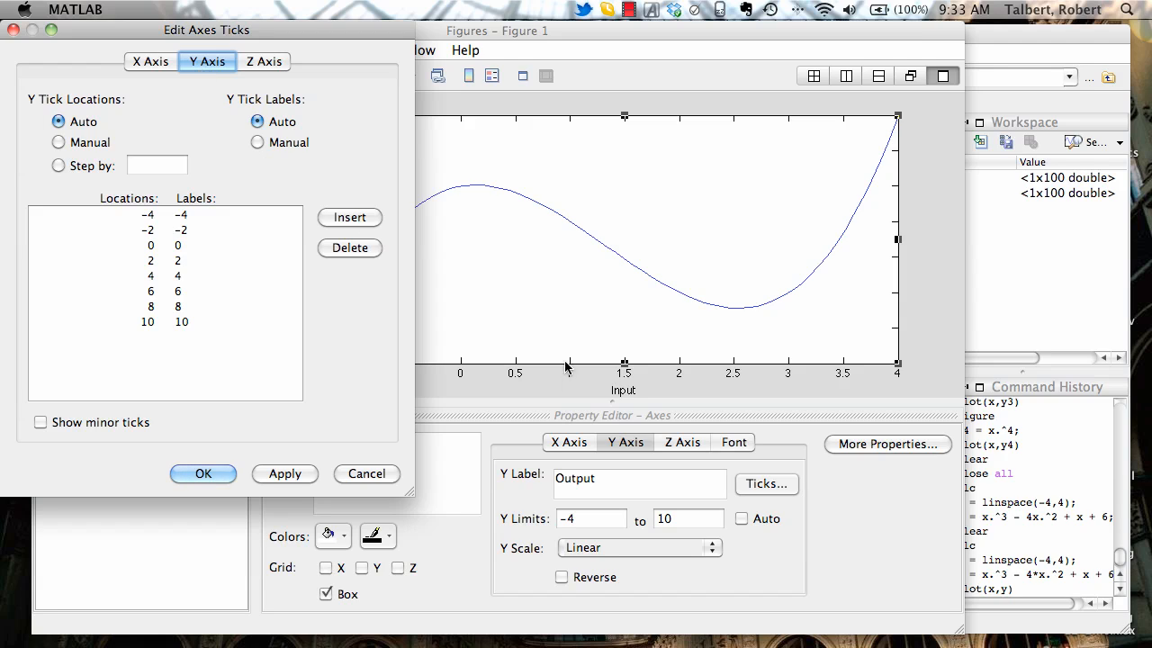
pyautogui.click(155, 62)
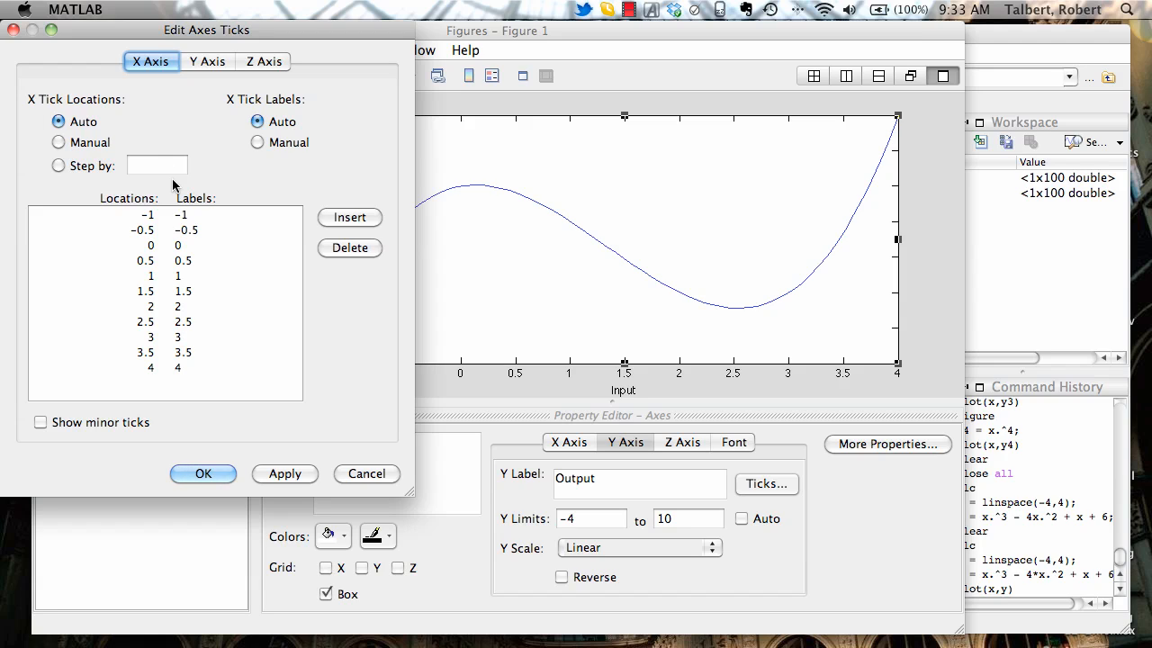
pyautogui.click(60, 166)
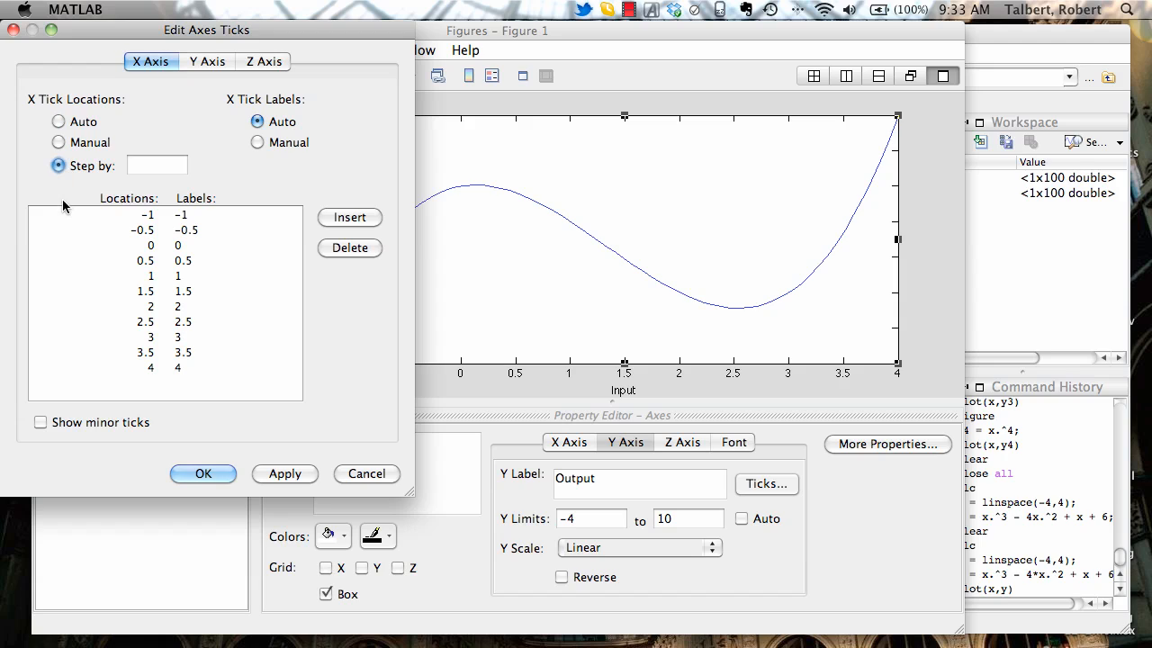
pyautogui.click(139, 164)
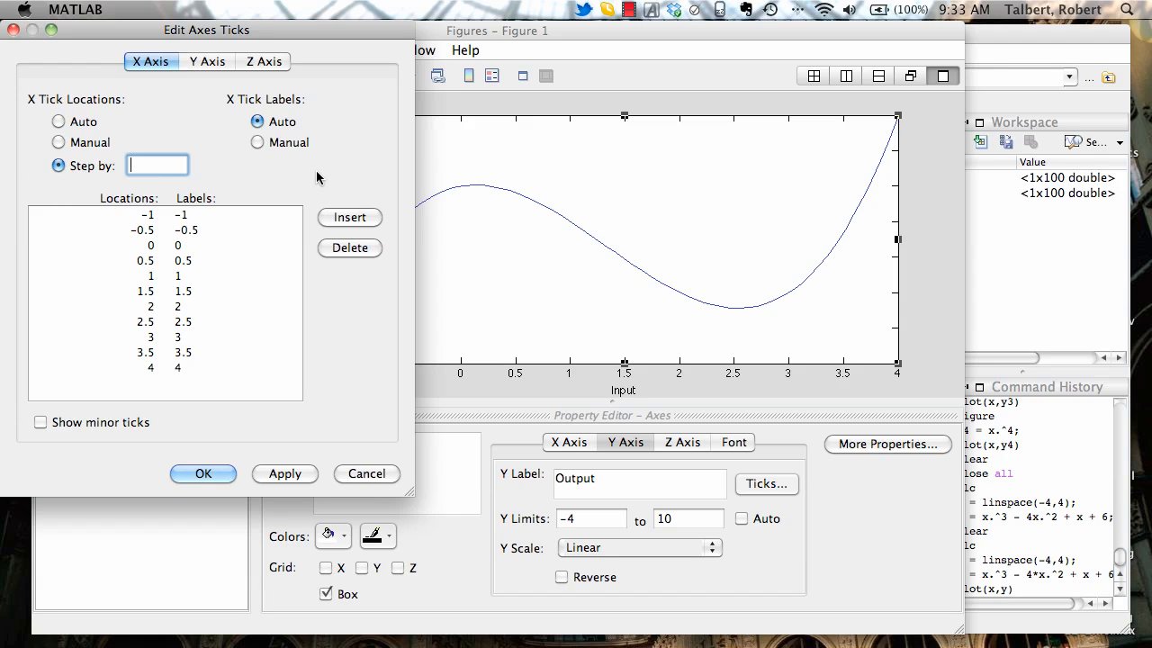
pyautogui.write('1')
pyautogui.click(282, 472)
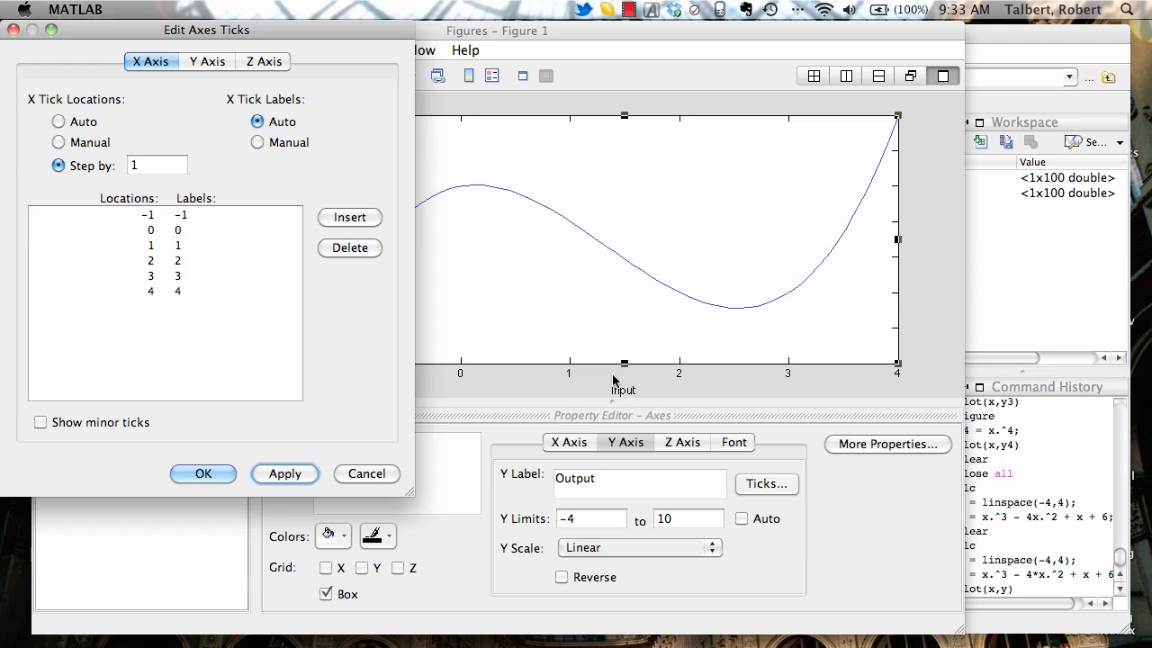
# Step: Move the tick settings dialog off the y-axis and apply y-axis tick locations that step by 1
pyautogui.click(206, 59)
pyautogui.moveTo(238, 38); pyautogui.dragTo(697, 37)
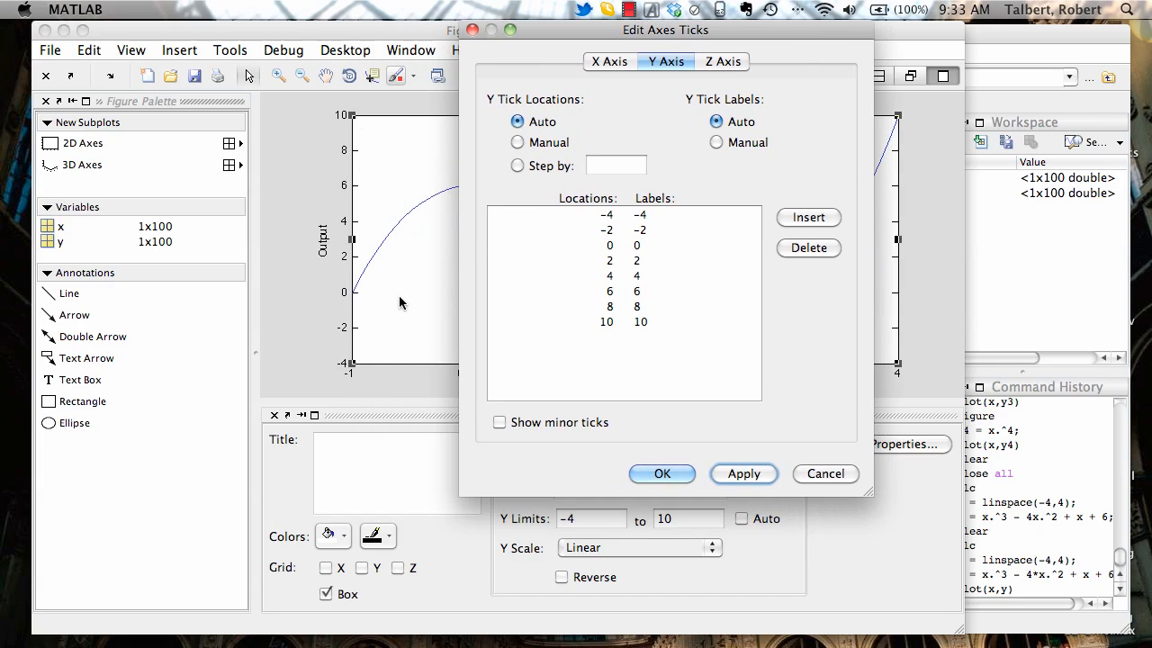
pyautogui.click(518, 166)
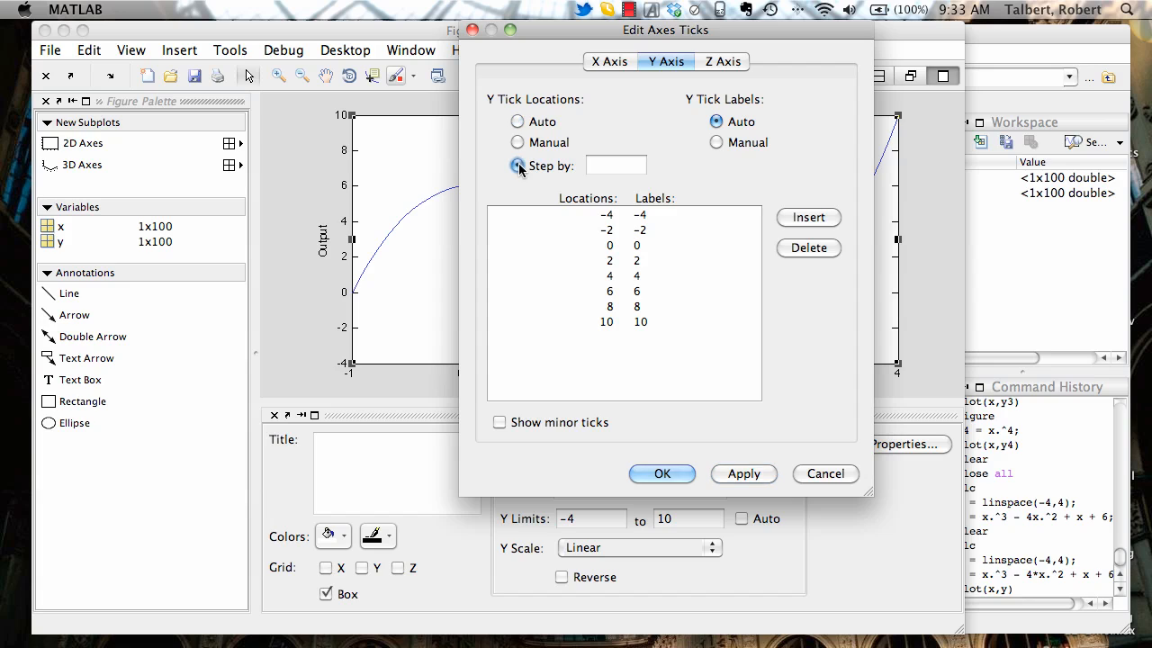
pyautogui.click(619, 165)
pyautogui.write('1')
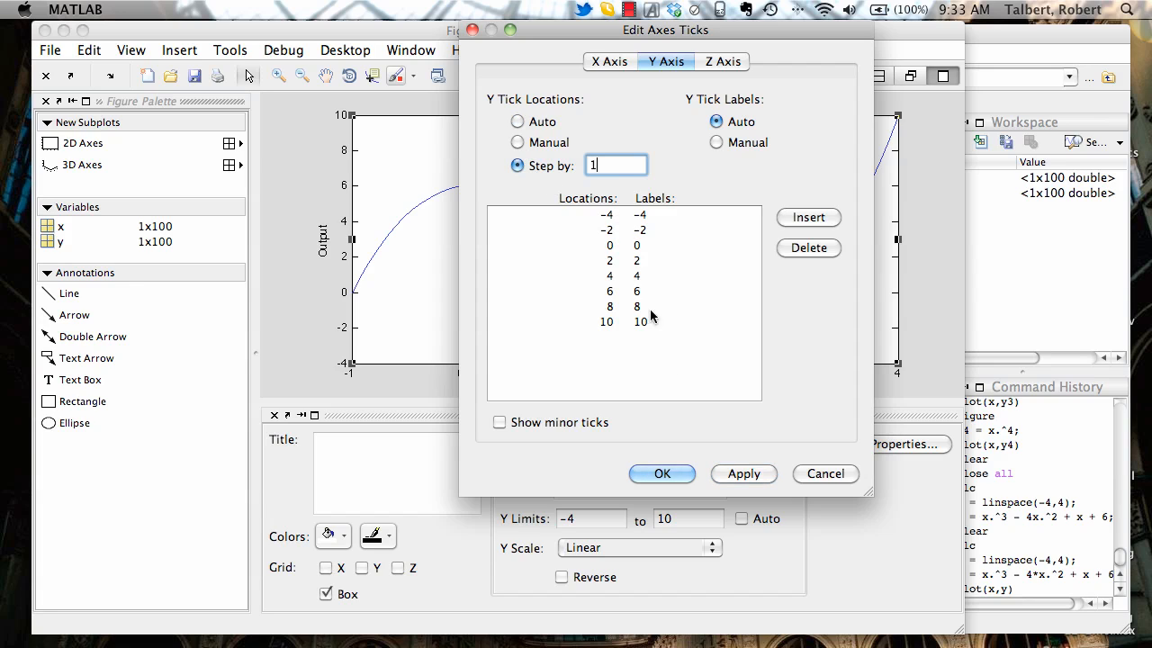
pyautogui.click(743, 472)
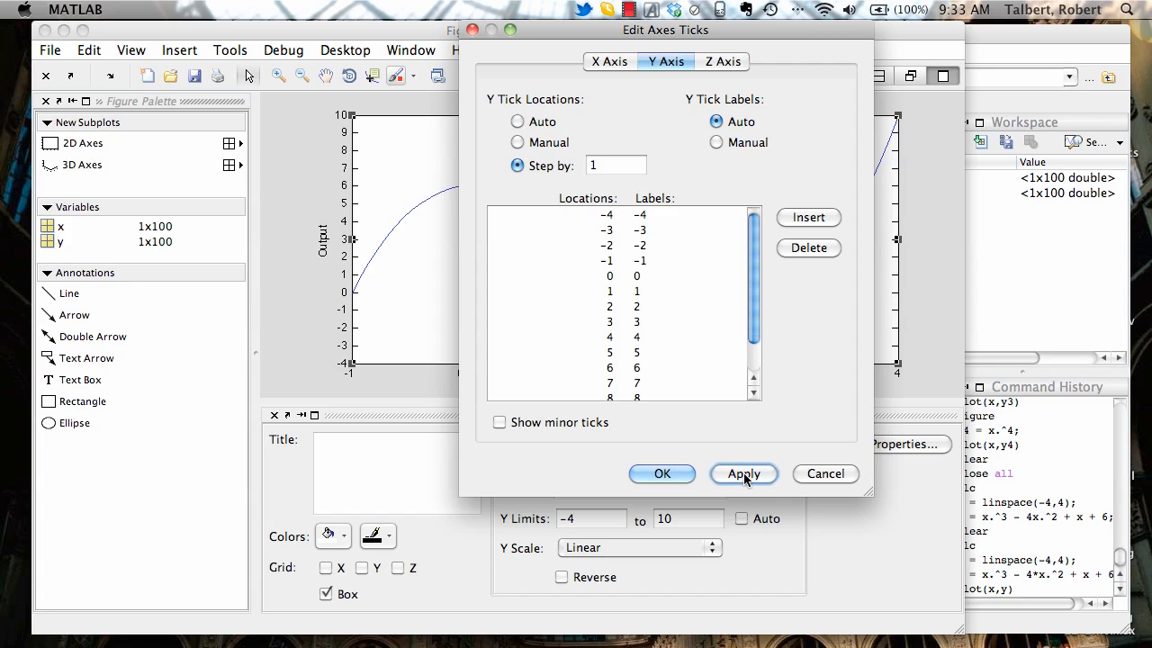
# Step: Try a y-axis tick step of 5 on the plot
pyautogui.click(616, 168)
pyautogui.press('BackSpace')
pyautogui.write('5')
pyautogui.click(747, 473)
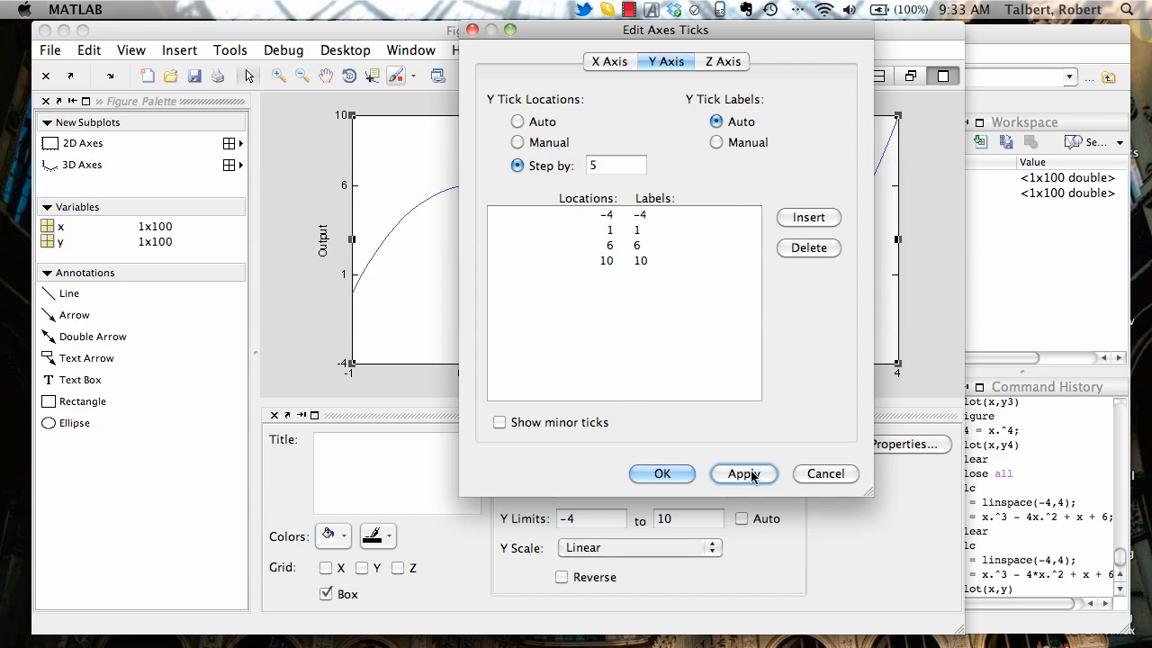
# Step: Return the y-axis tick step to 1 and accept the tick settings
pyautogui.doubleClick(630, 165)
pyautogui.write('1')
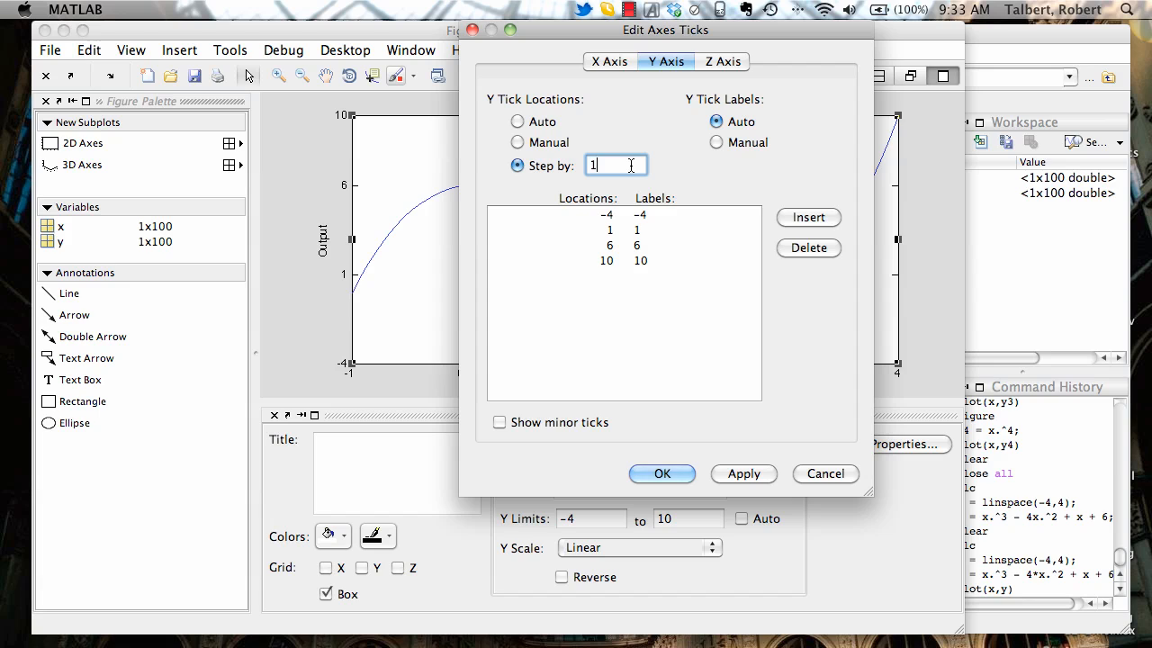
pyautogui.click(663, 474)
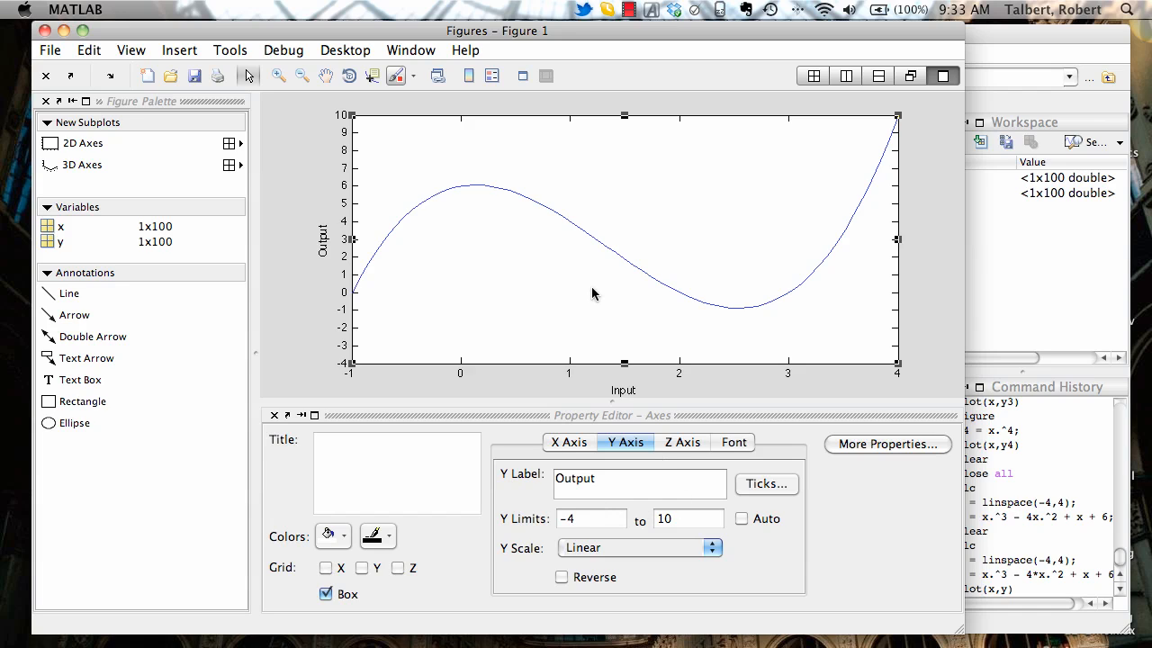
# Step: Title the plot "My nice plot y = x^3 - 4x^2 + x + 6" and turn on its X and Y grid lines
pyautogui.click(389, 482)
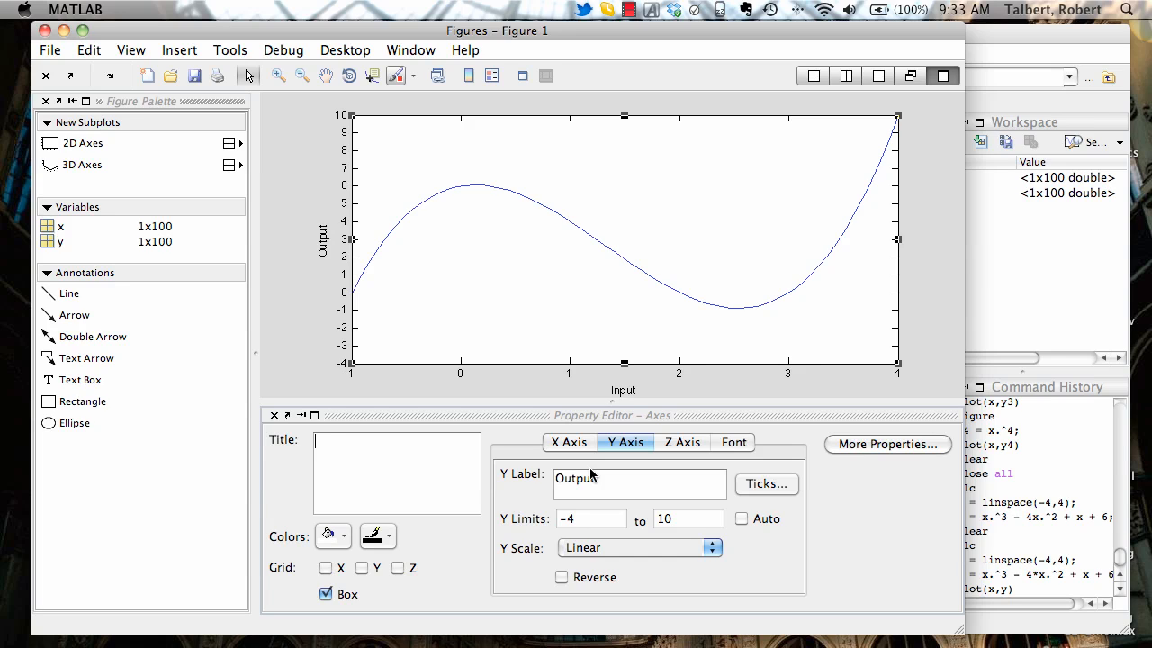
pyautogui.write('My nice plot')
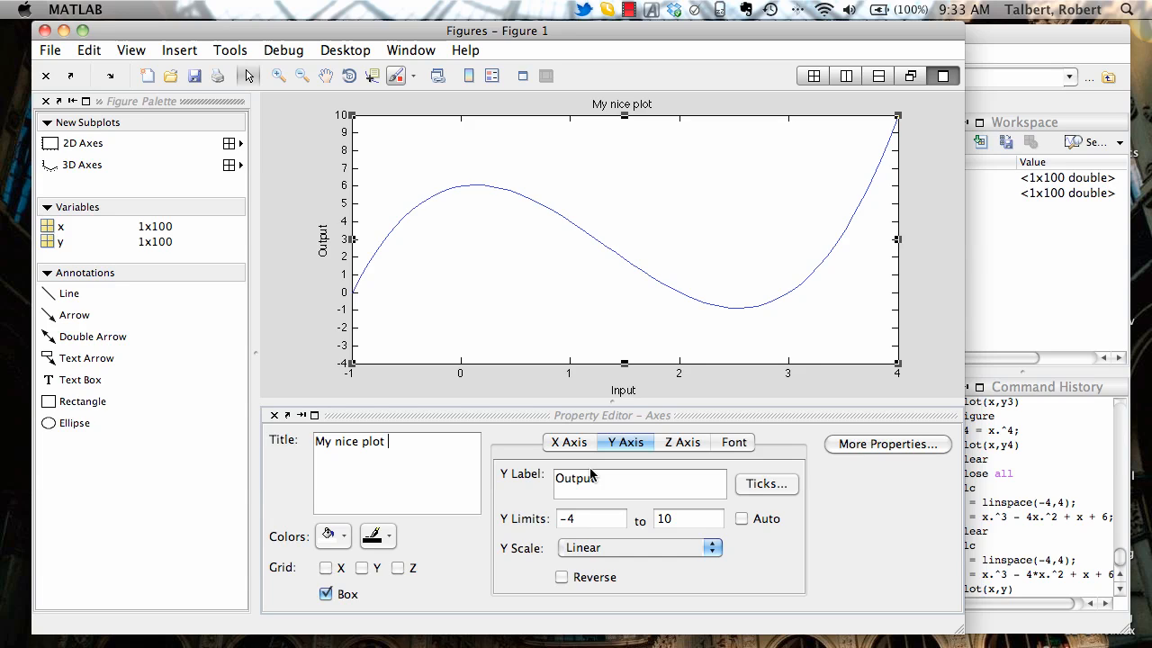
pyautogui.write(' y = x^3')
pyautogui.write('- 4x^2')
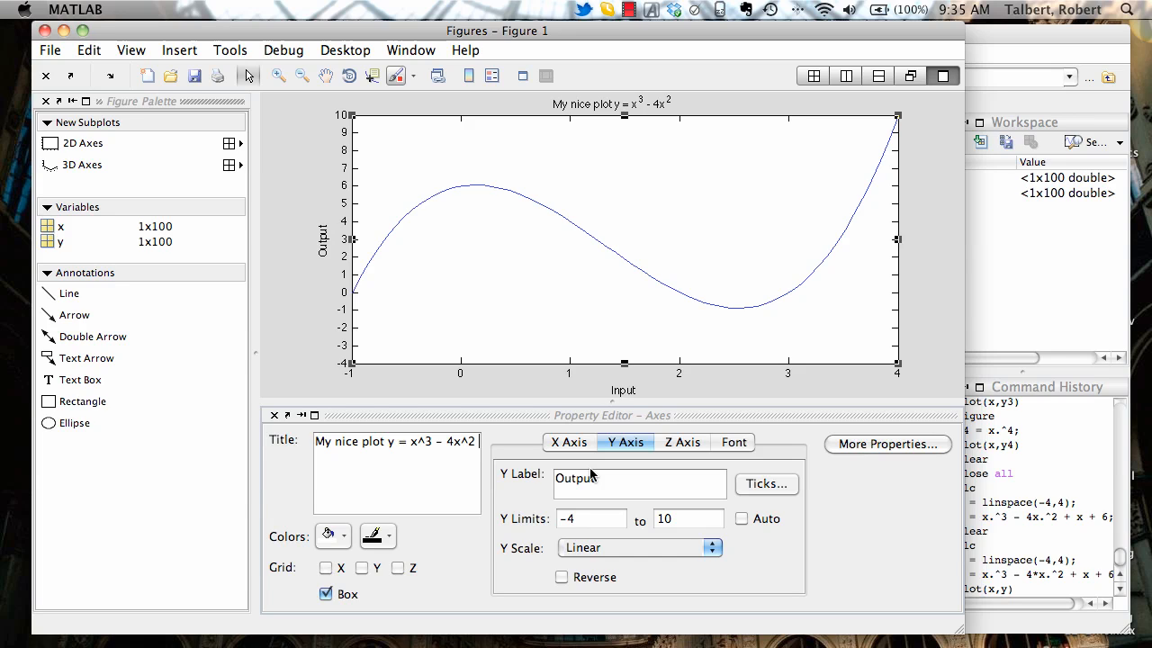
pyautogui.write(' + x + 6')
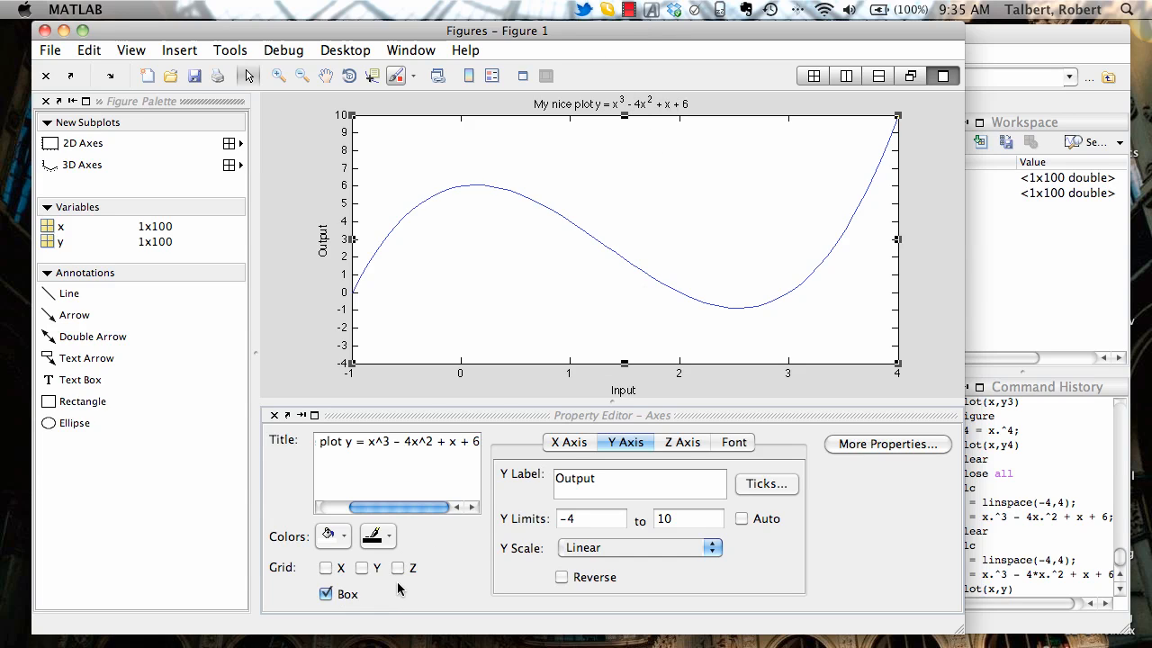
pyautogui.click(327, 569)
pyautogui.click(361, 568)
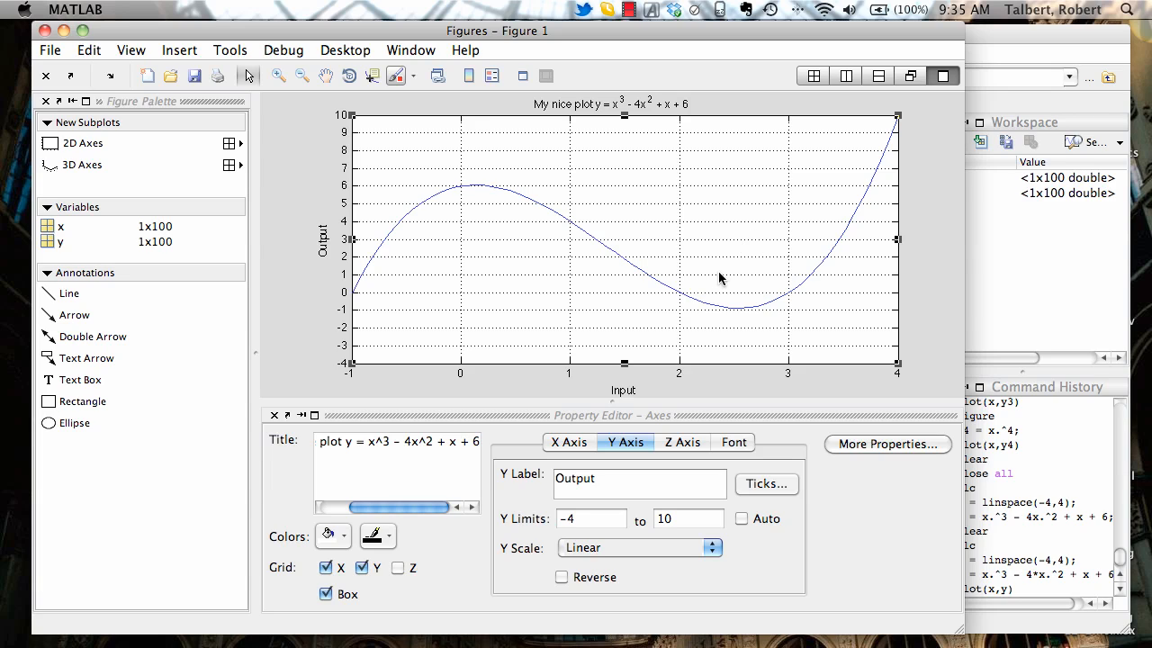
# Step: Try the Bar, Area and Stairs plot types on the curve and return it to Line
pyautogui.click(834, 254)
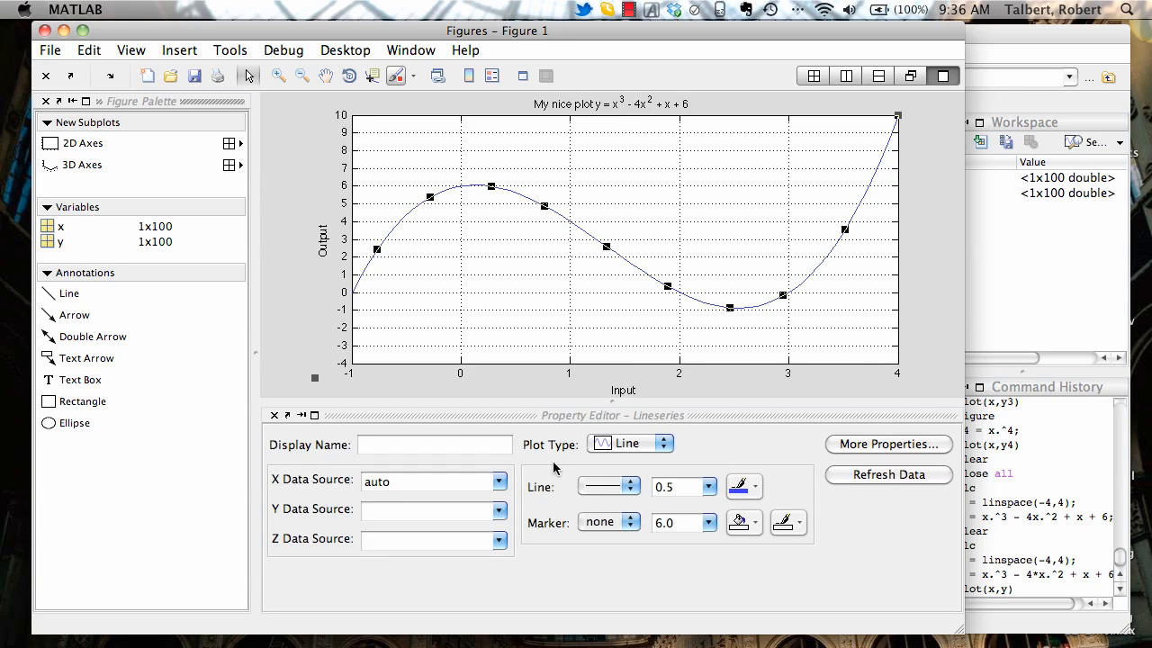
pyautogui.click(661, 444)
pyautogui.click(608, 459)
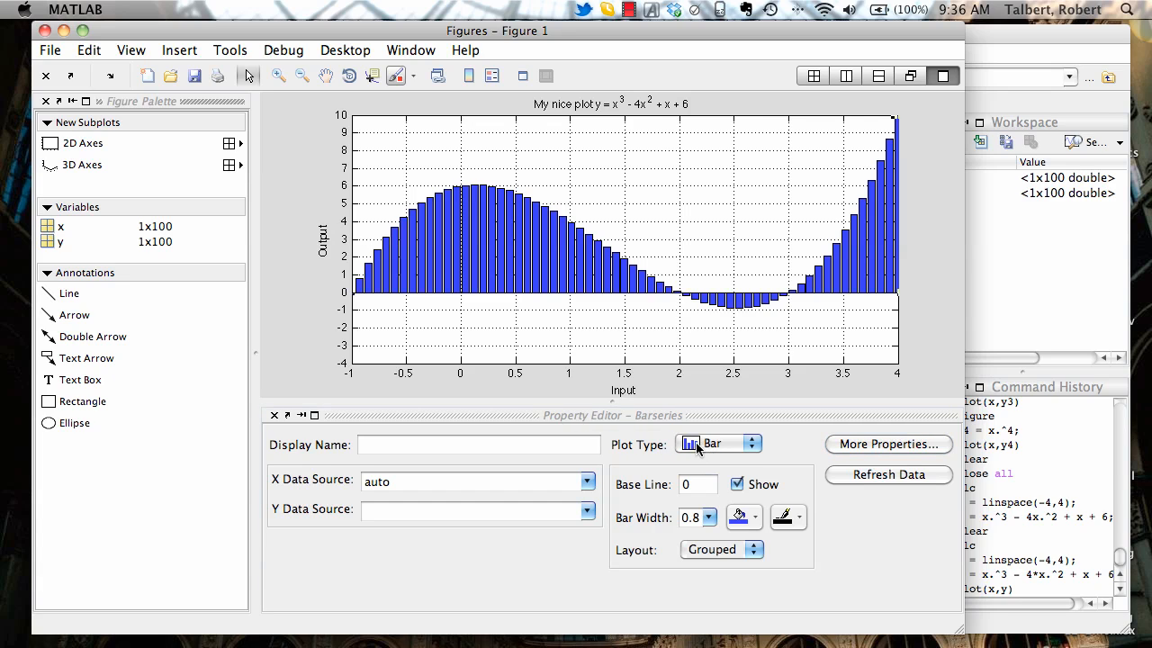
pyautogui.click(722, 446)
pyautogui.click(720, 460)
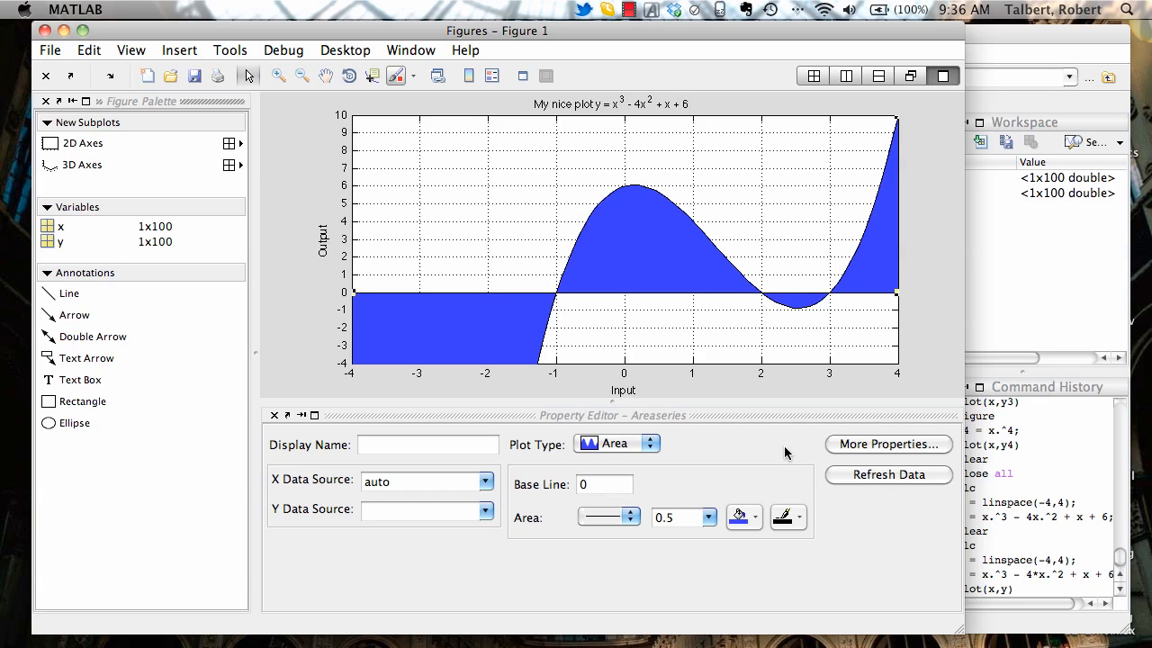
pyautogui.click(611, 447)
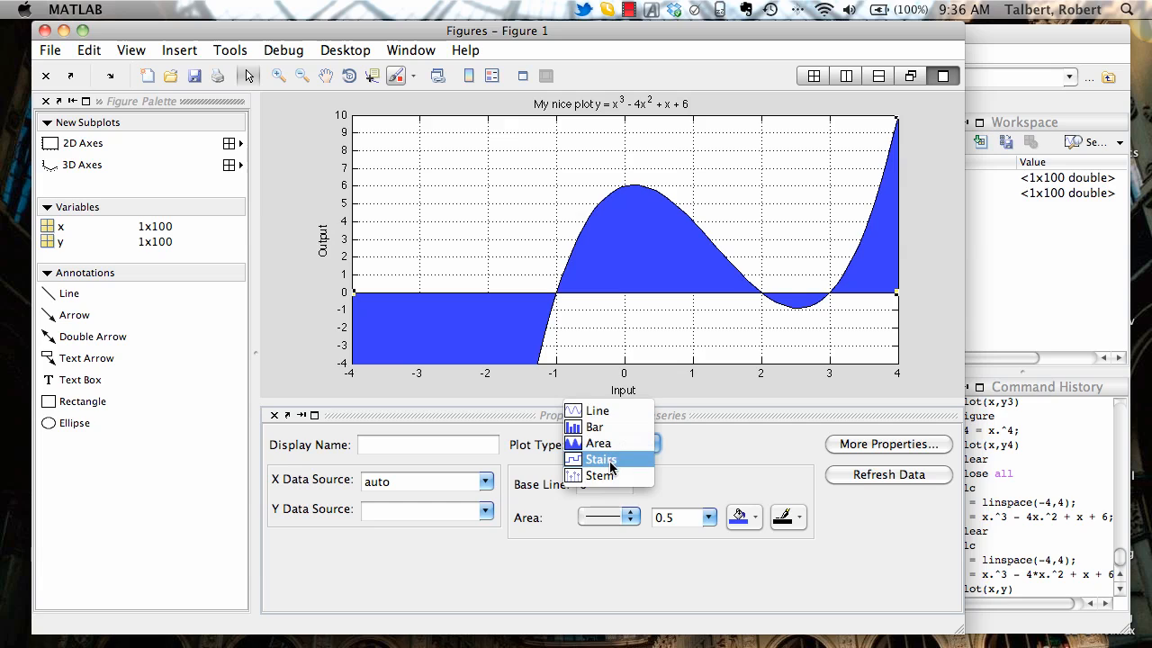
pyautogui.click(611, 463)
pyautogui.click(640, 442)
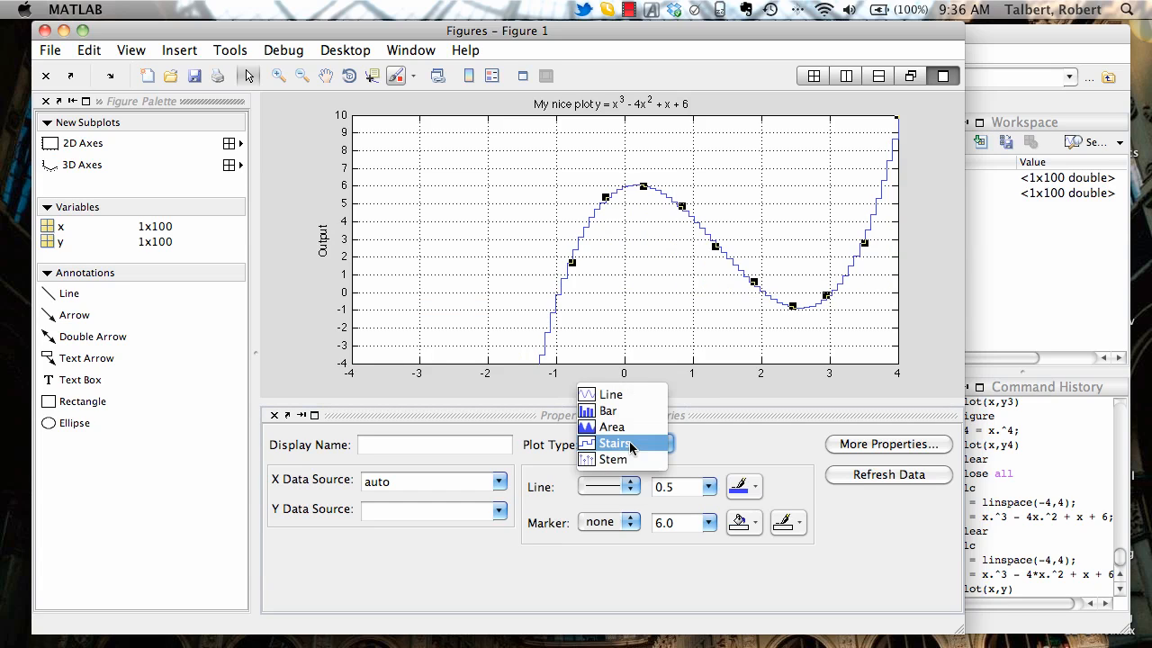
pyautogui.click(621, 397)
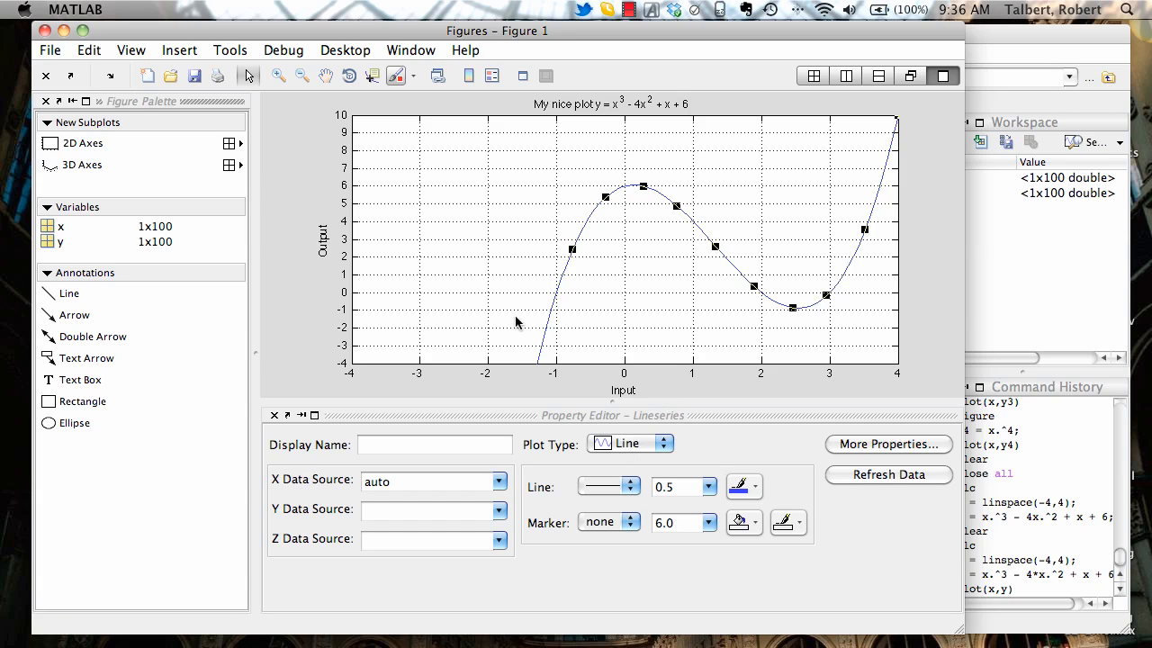
# Step: Set the lower x-axis limit to -1, keeping the upper limit at 4
pyautogui.click(455, 300)
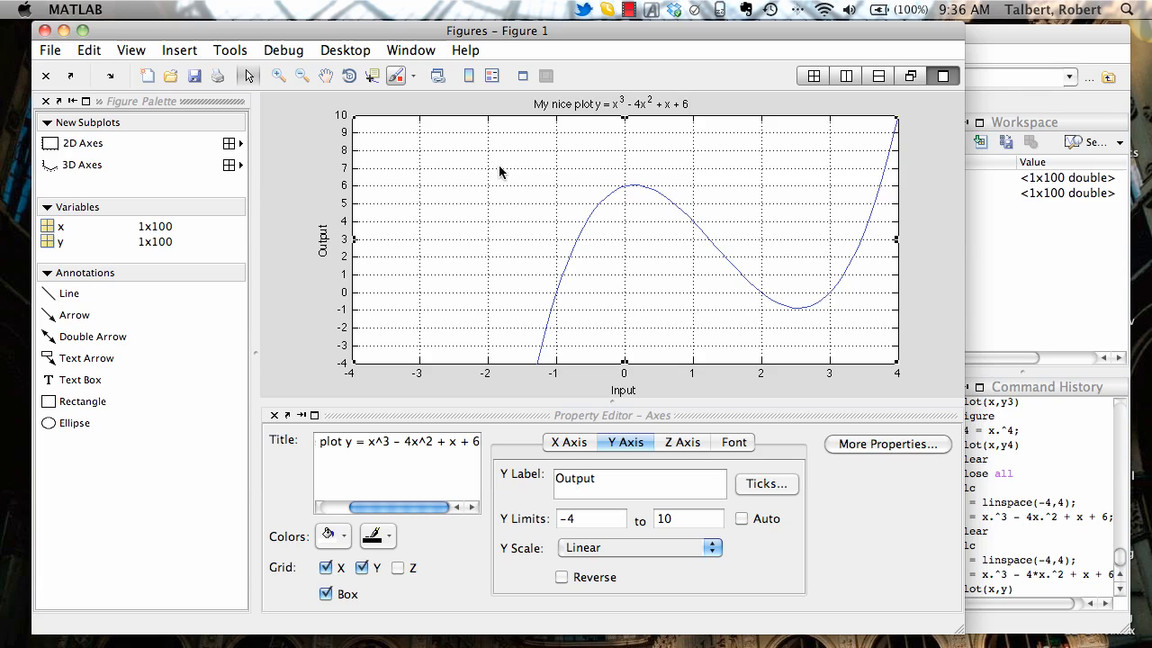
pyautogui.click(571, 446)
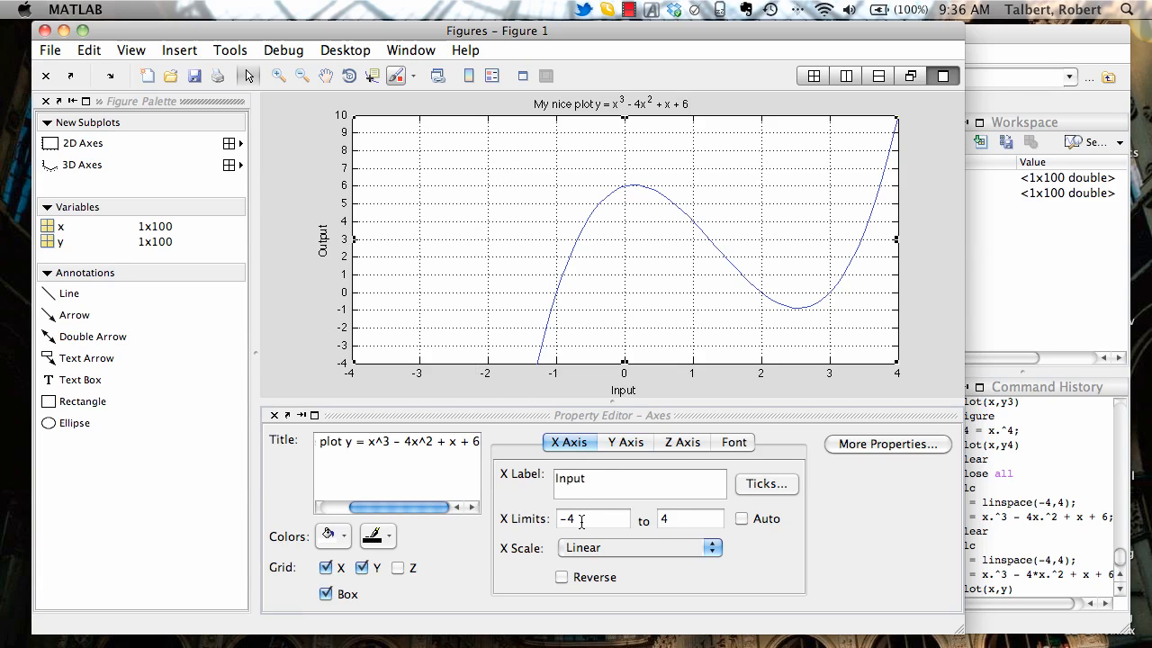
pyautogui.click(580, 521)
pyautogui.click(677, 520)
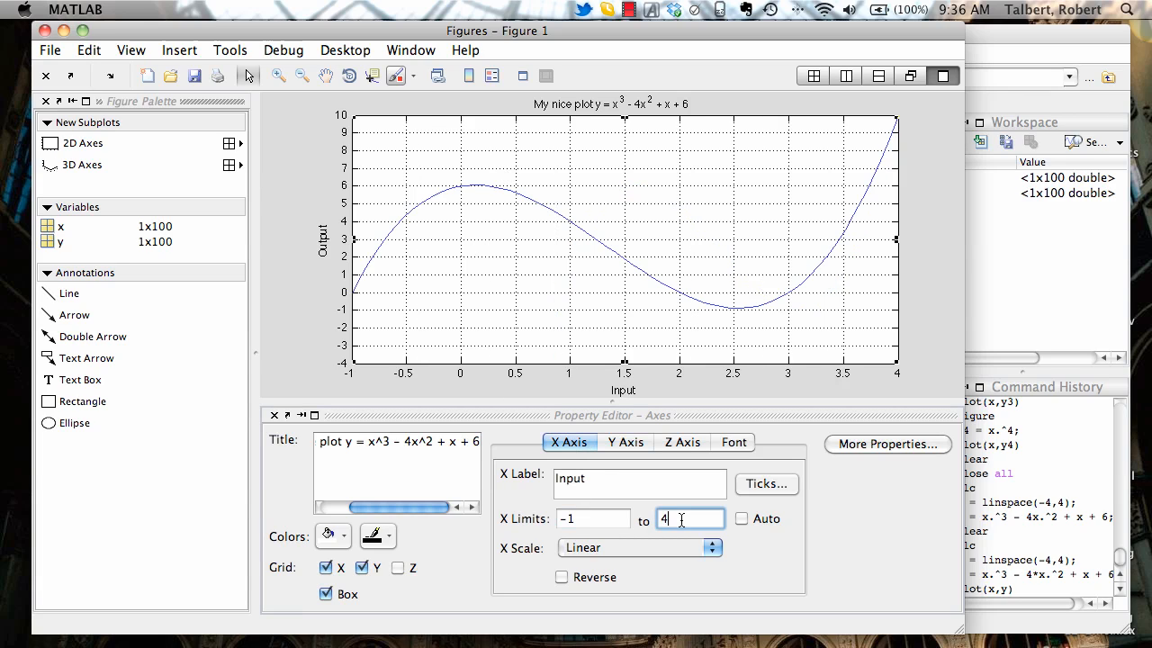
# Step: Try the dashed and dotted line styles on the curve and return it to a solid line
pyautogui.click(646, 275)
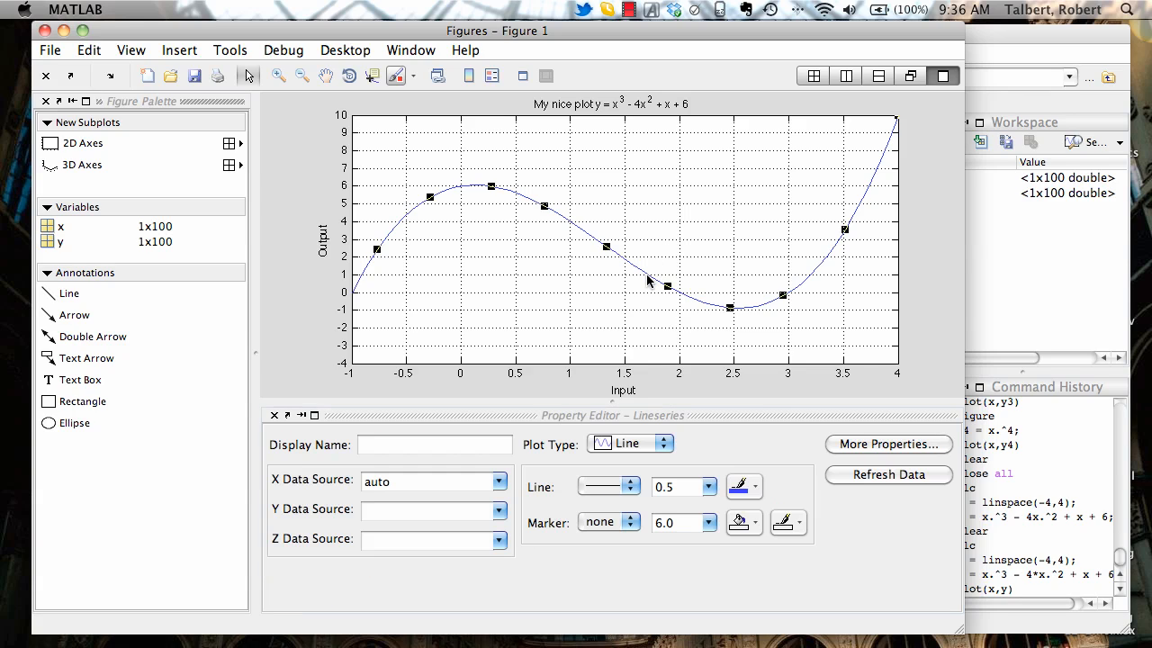
pyautogui.click(631, 487)
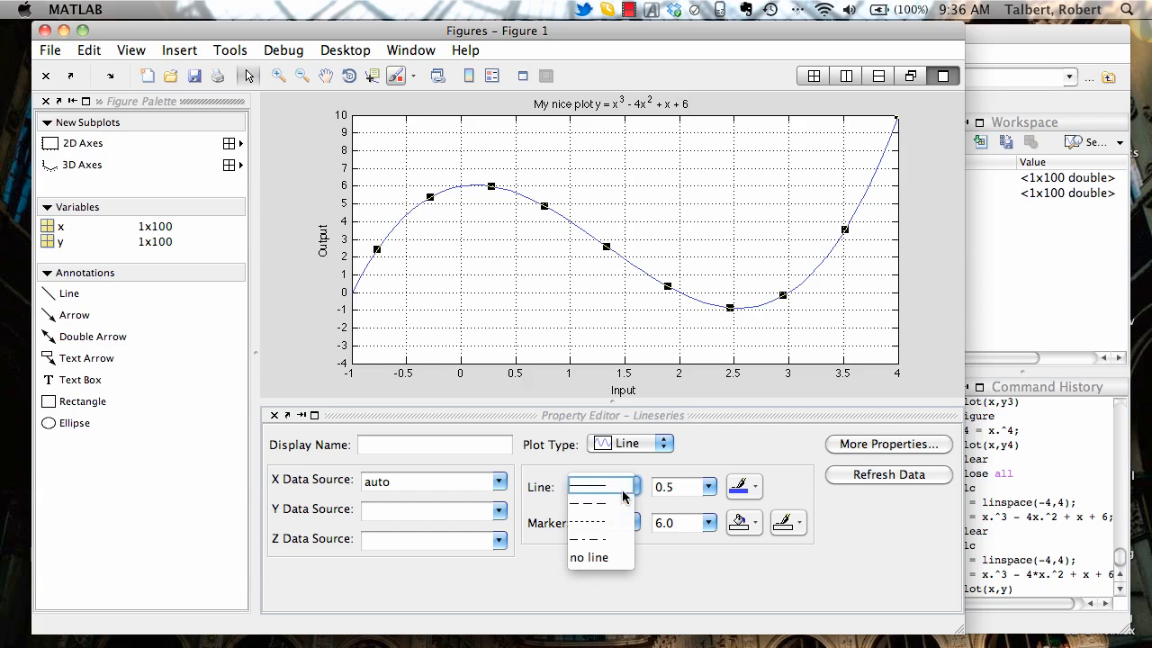
pyautogui.click(621, 506)
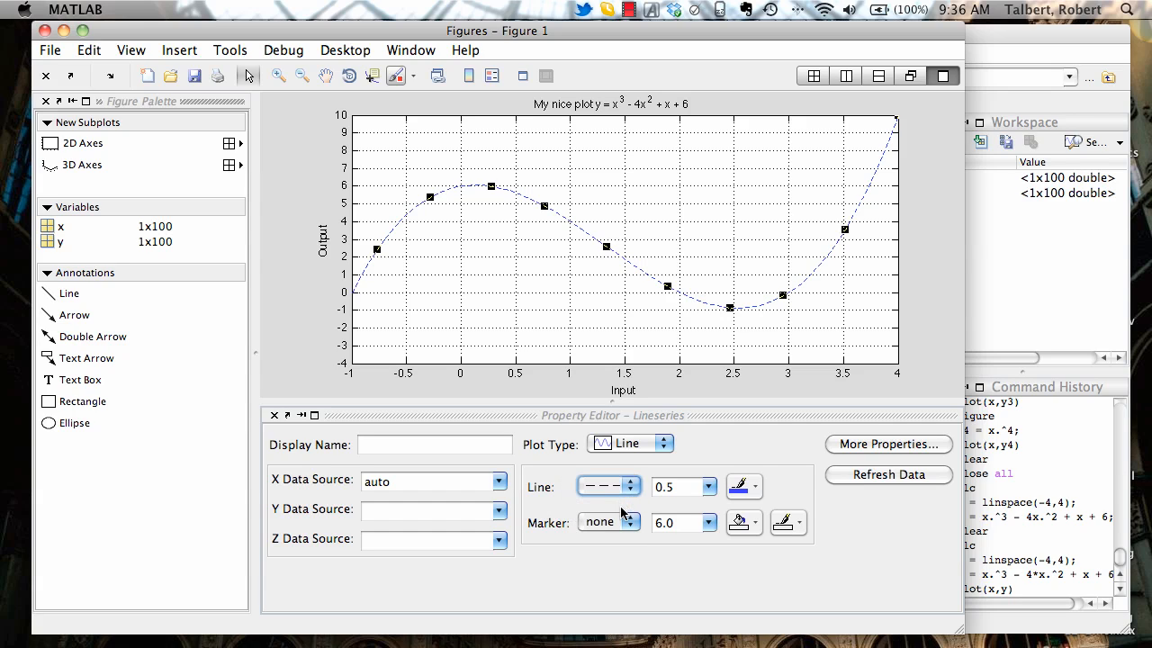
pyautogui.click(623, 491)
pyautogui.click(621, 508)
pyautogui.click(618, 484)
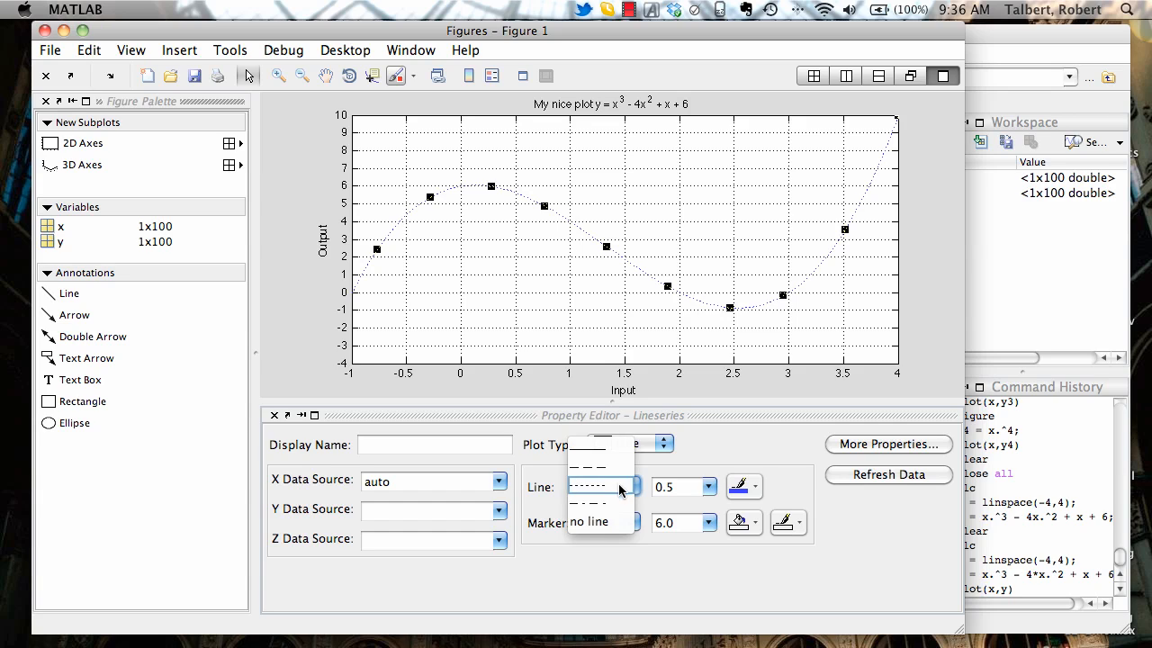
pyautogui.click(598, 446)
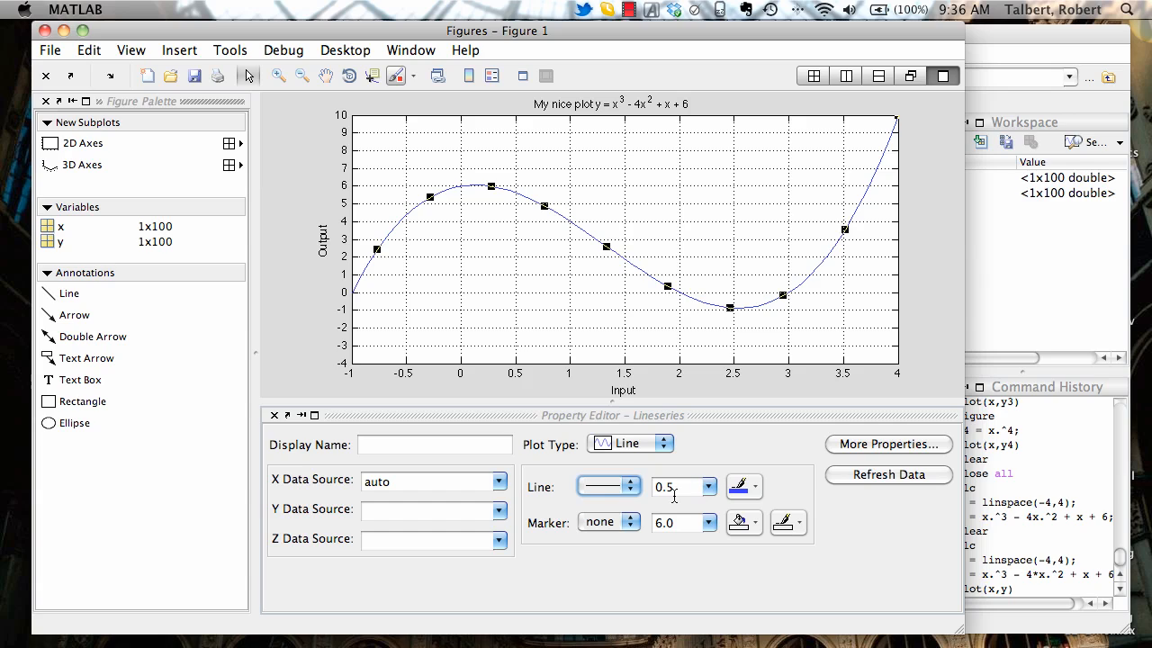
# Step: Set the curve's line width to 4.0, try red as its color and settle on magenta
pyautogui.click(709, 486)
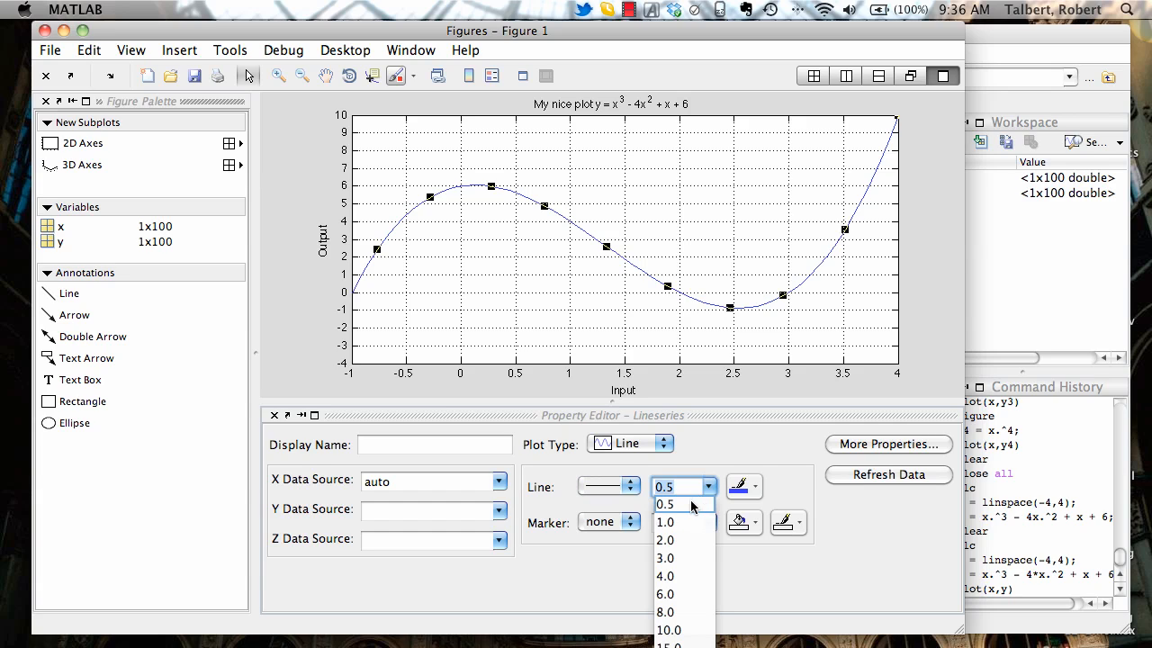
pyautogui.click(677, 576)
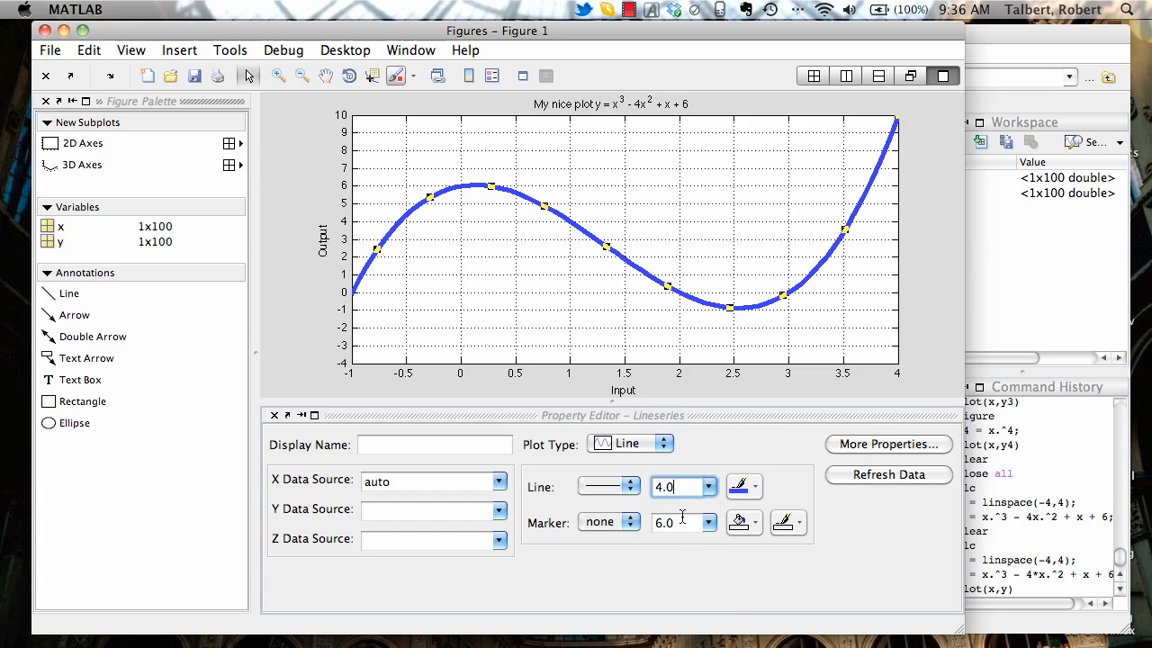
pyautogui.click(755, 487)
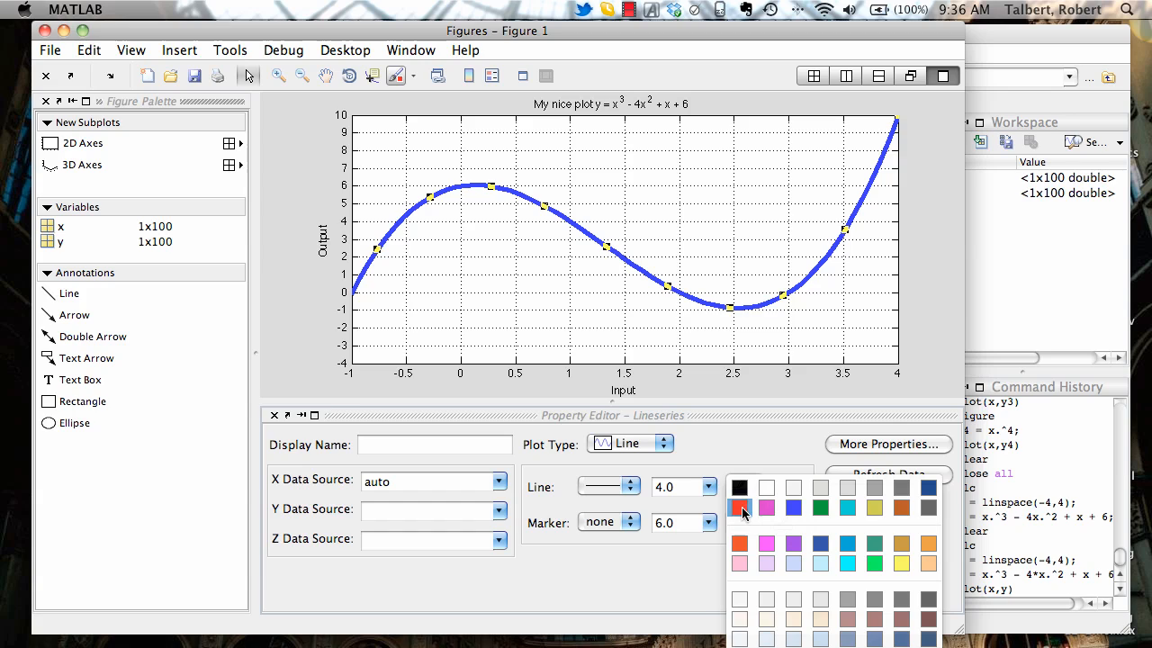
pyautogui.click(742, 509)
pyautogui.click(755, 488)
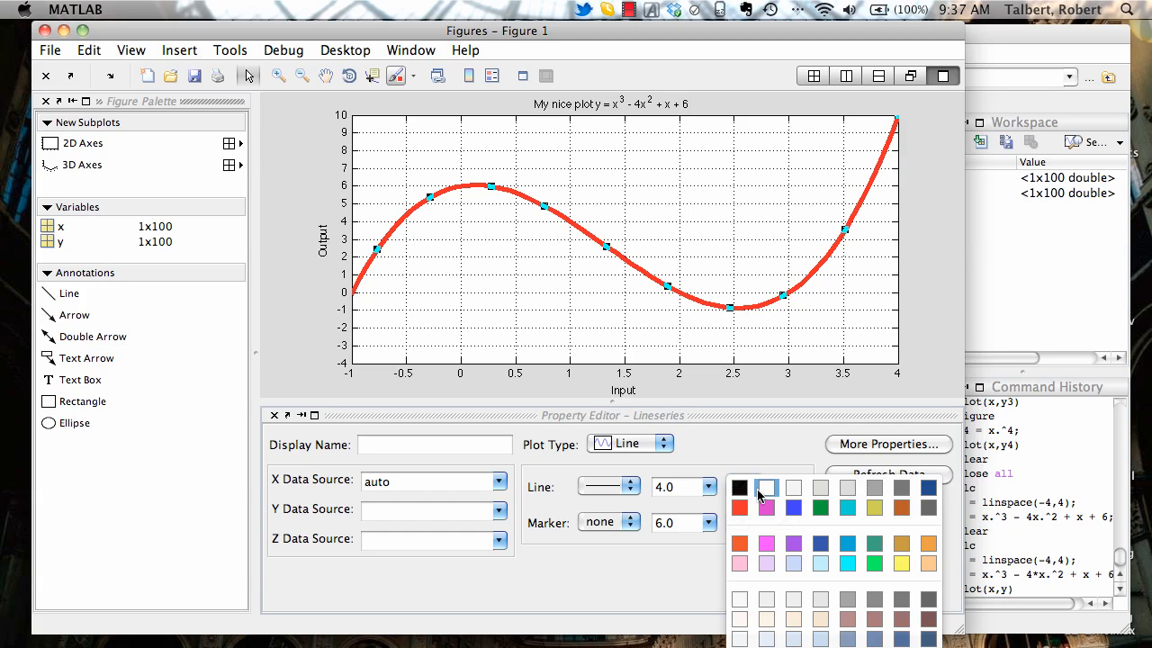
pyautogui.click(766, 508)
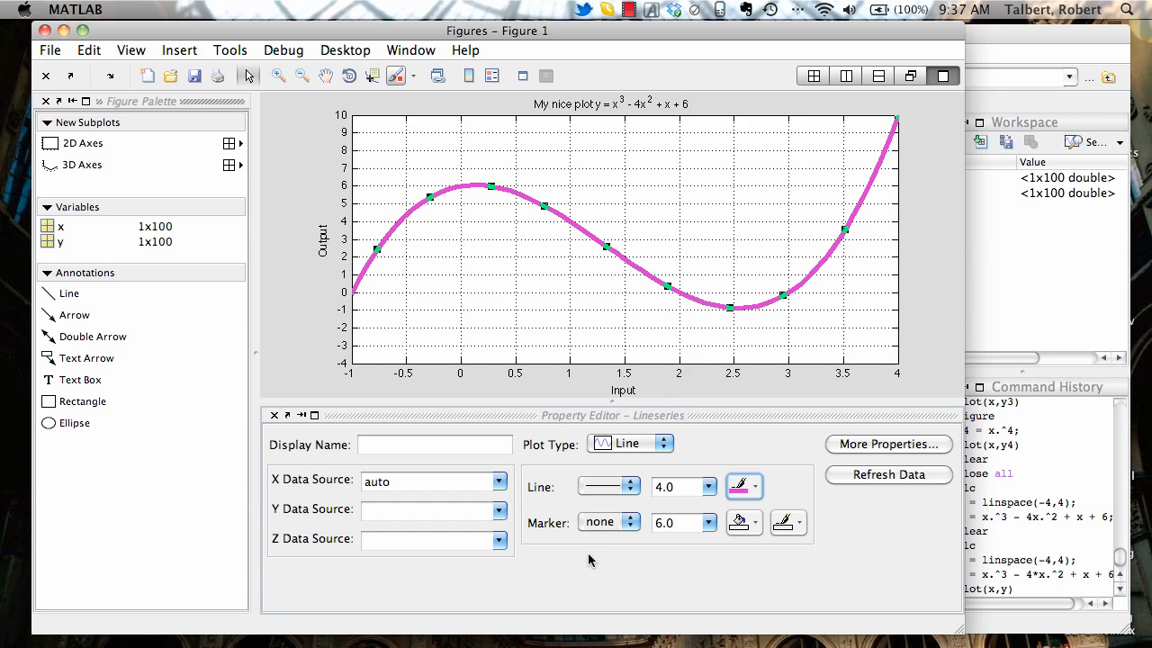
# Step: Try solid dot markers on the curve with its line width reduced to 0.5
pyautogui.click(601, 522)
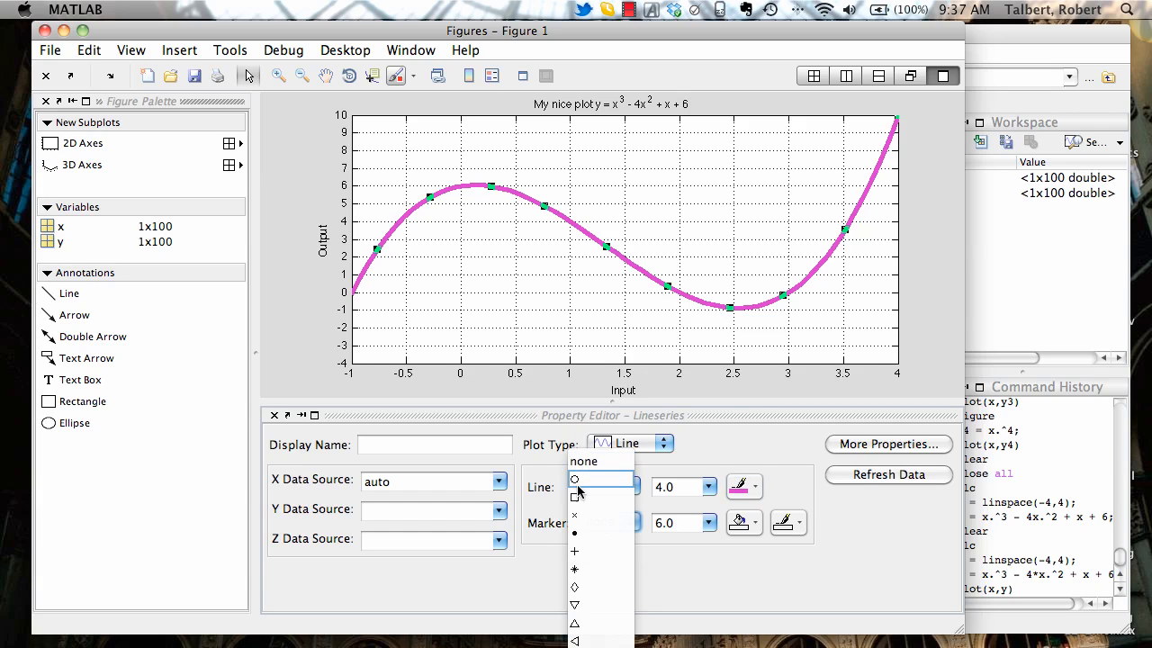
pyautogui.click(612, 537)
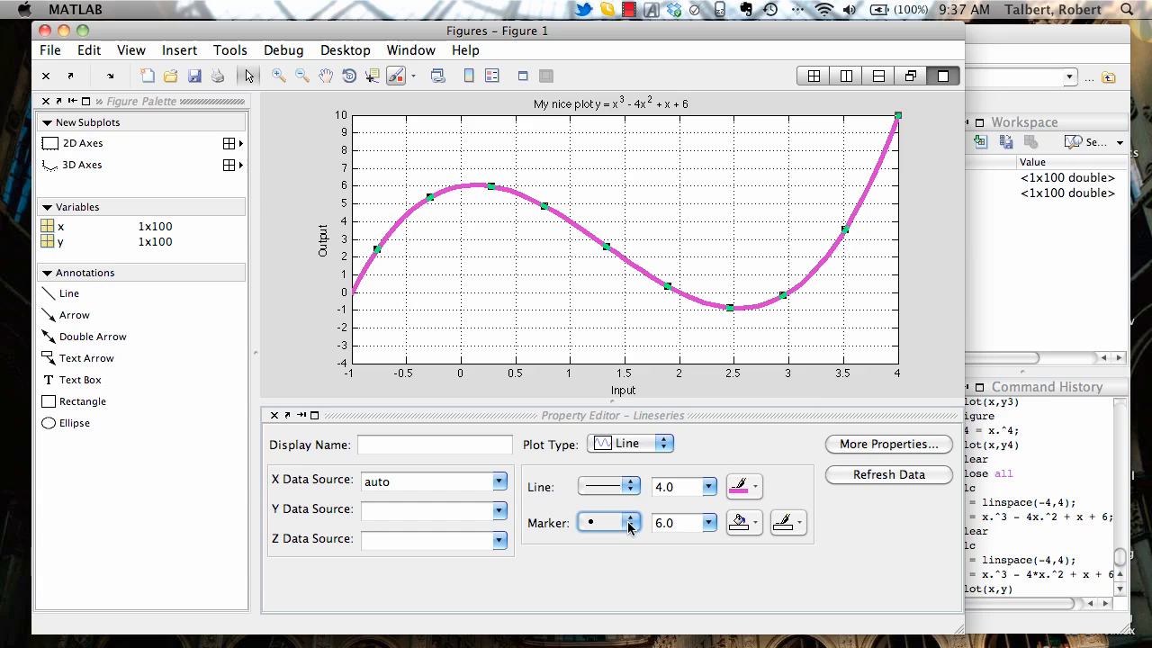
pyautogui.click(631, 525)
pyautogui.click(739, 492)
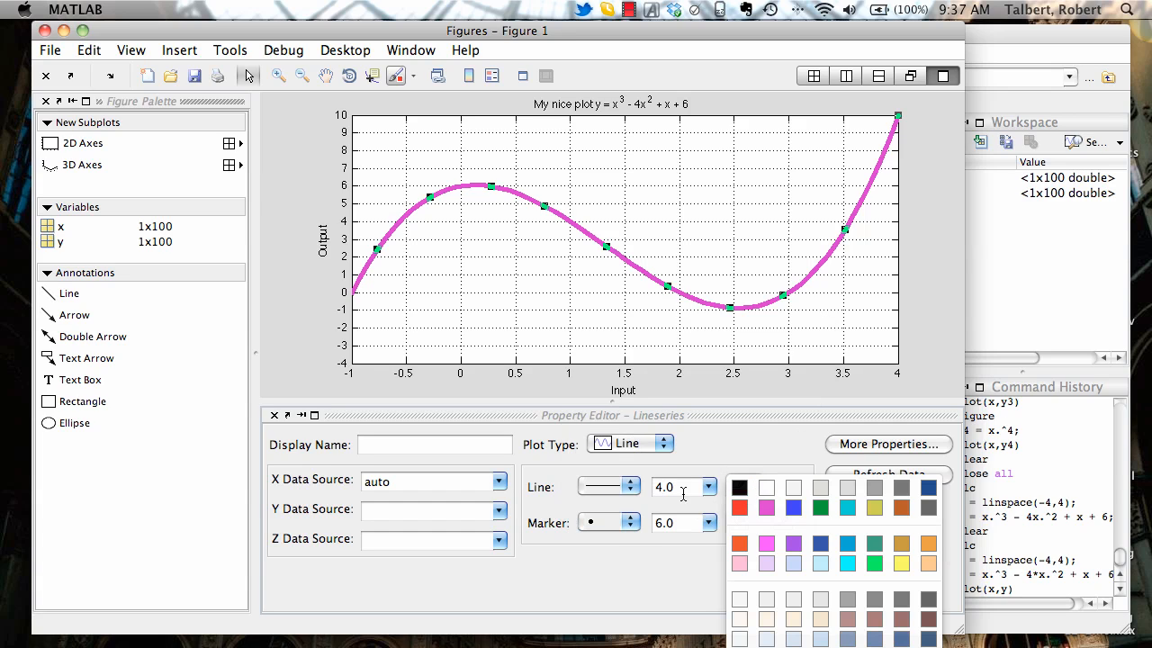
pyautogui.click(707, 488)
pyautogui.click(666, 504)
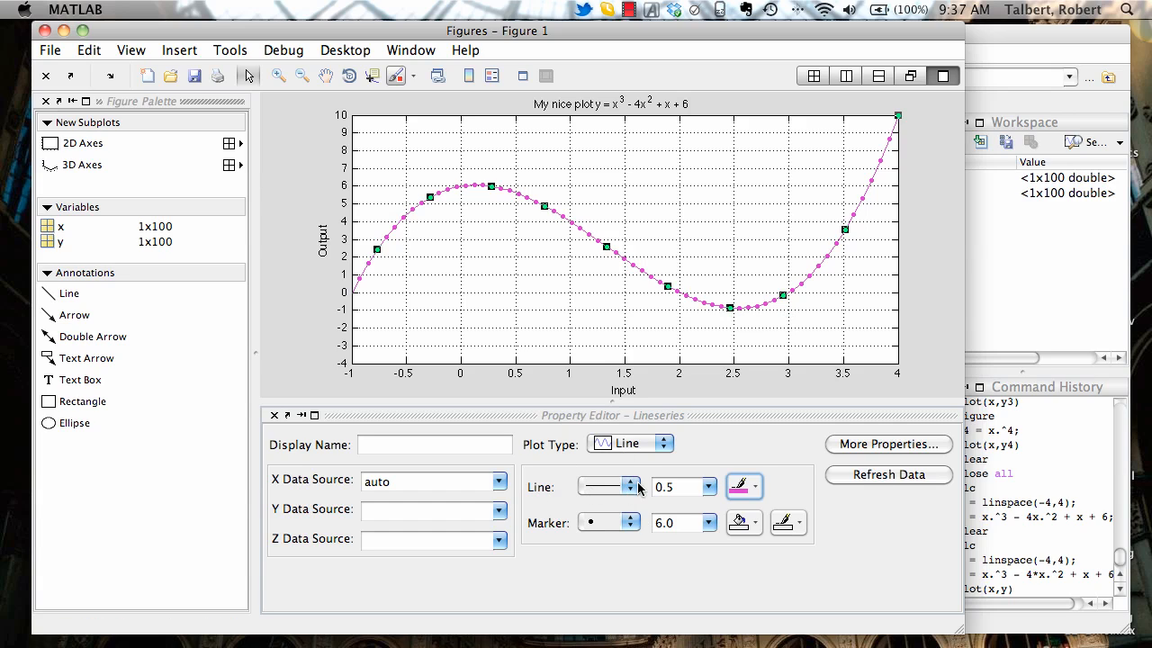
# Step: Set the curve's line width to 3.0 and its marker to none
pyautogui.click(709, 486)
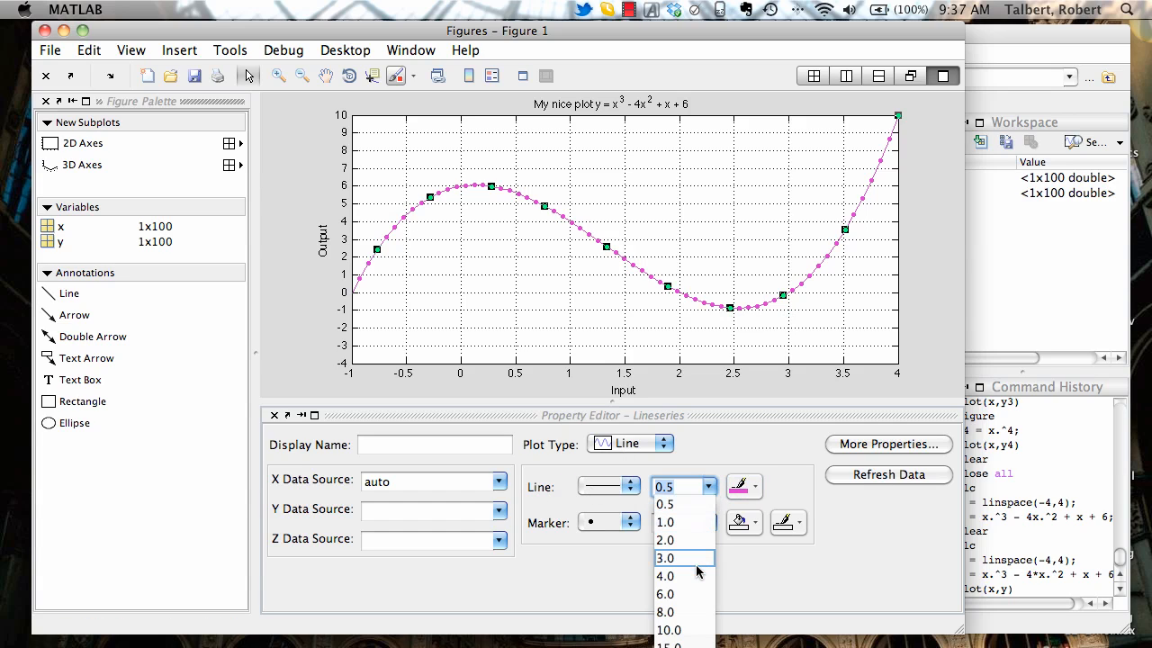
pyautogui.click(670, 558)
pyautogui.click(630, 525)
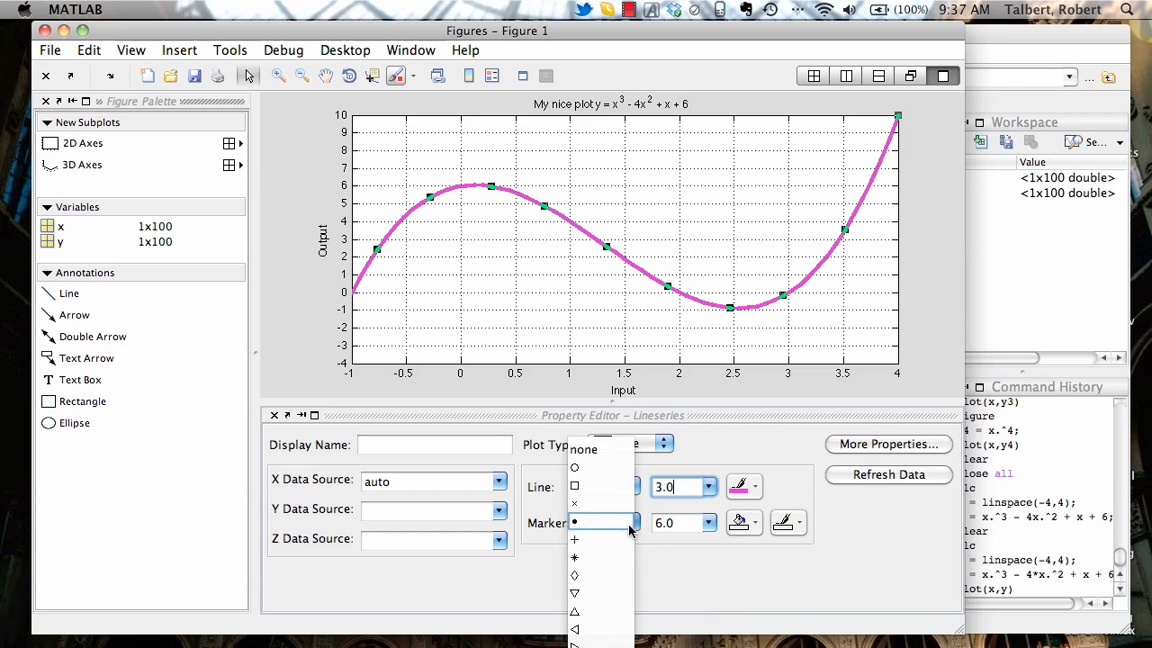
pyautogui.click(606, 451)
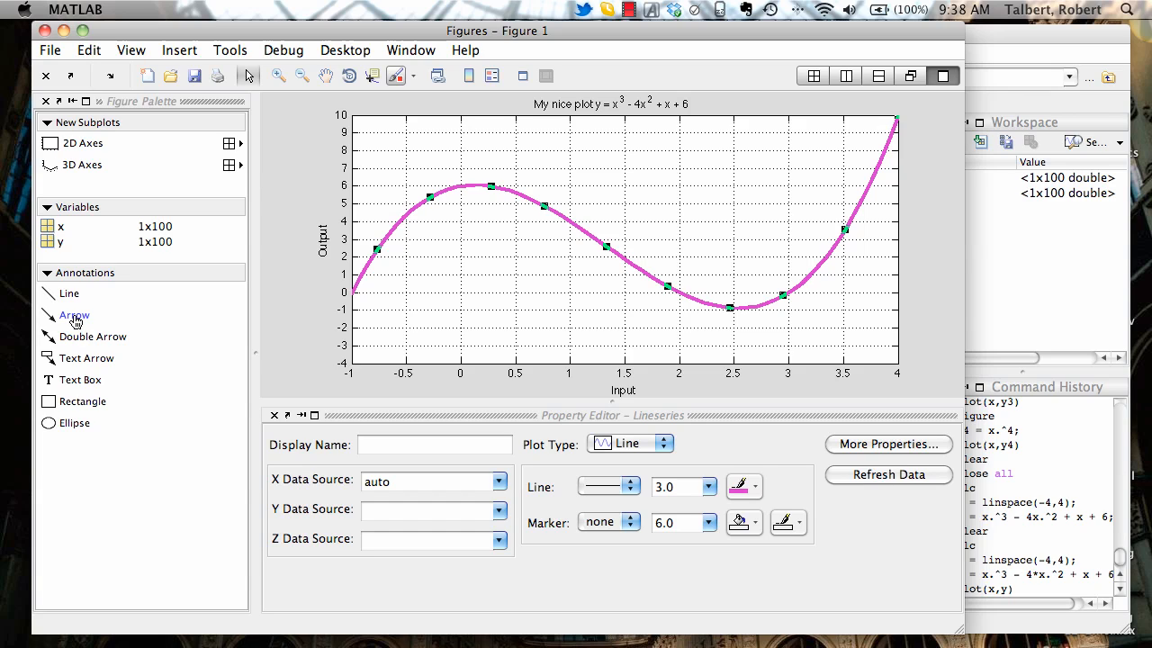
# Step: Draw an arrow down to the curve's local maximum and another from below up to its falling section near x = 1.1
pyautogui.click(474, 197)
pyautogui.click(76, 317)
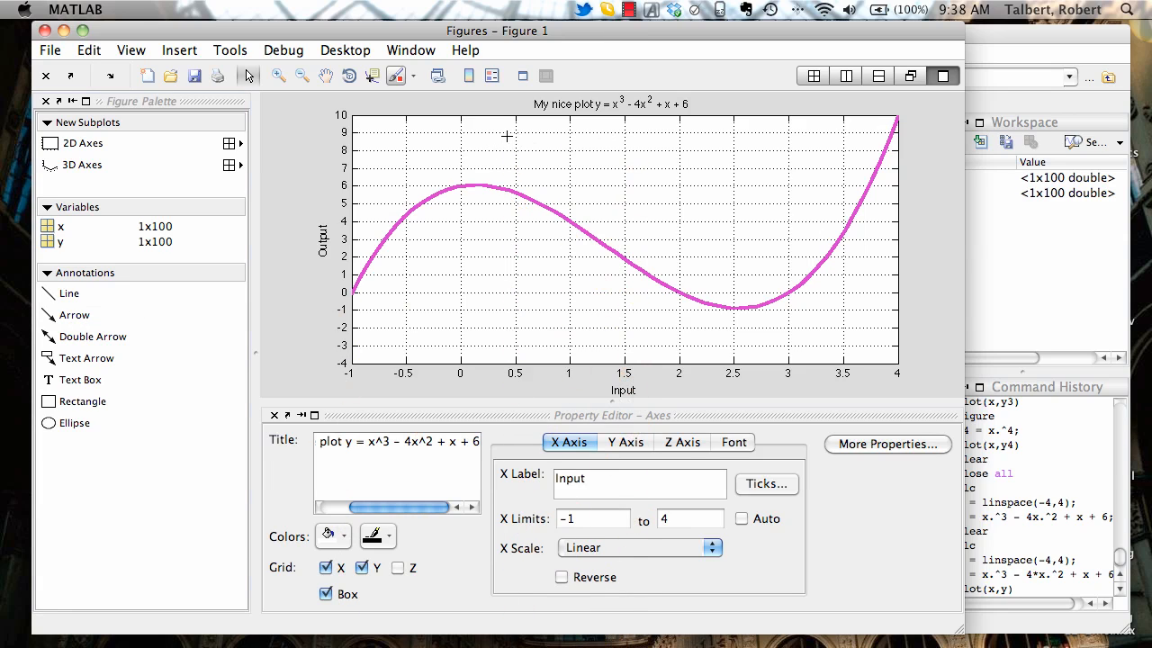
pyautogui.moveTo(484, 155); pyautogui.dragTo(481, 172)
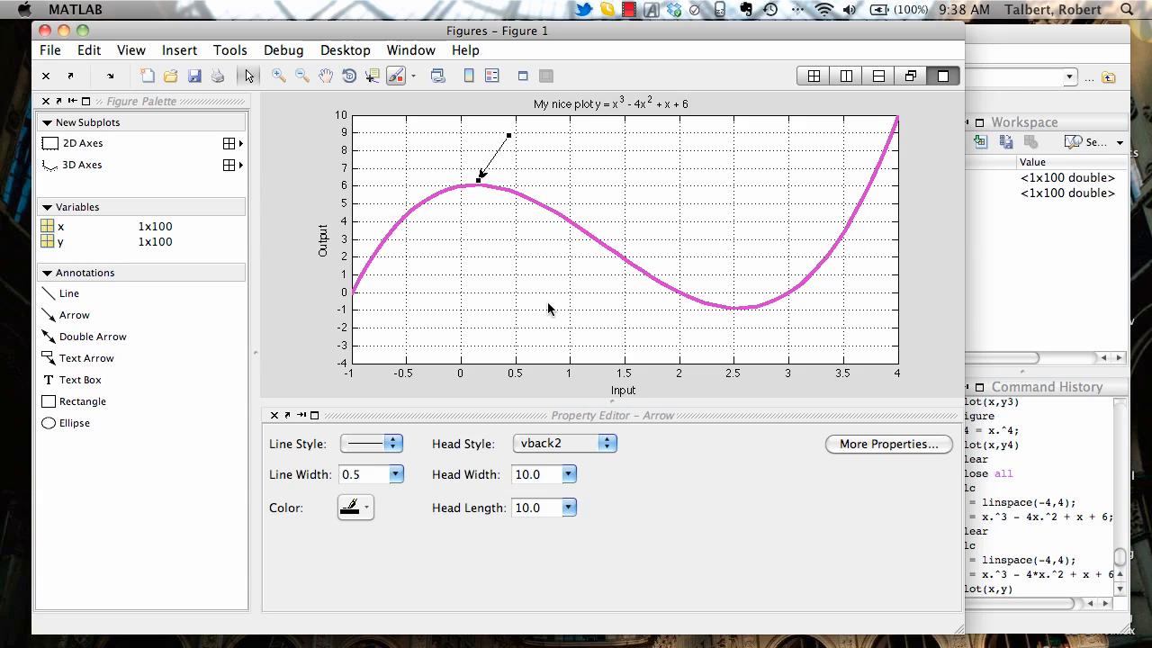
pyautogui.click(77, 317)
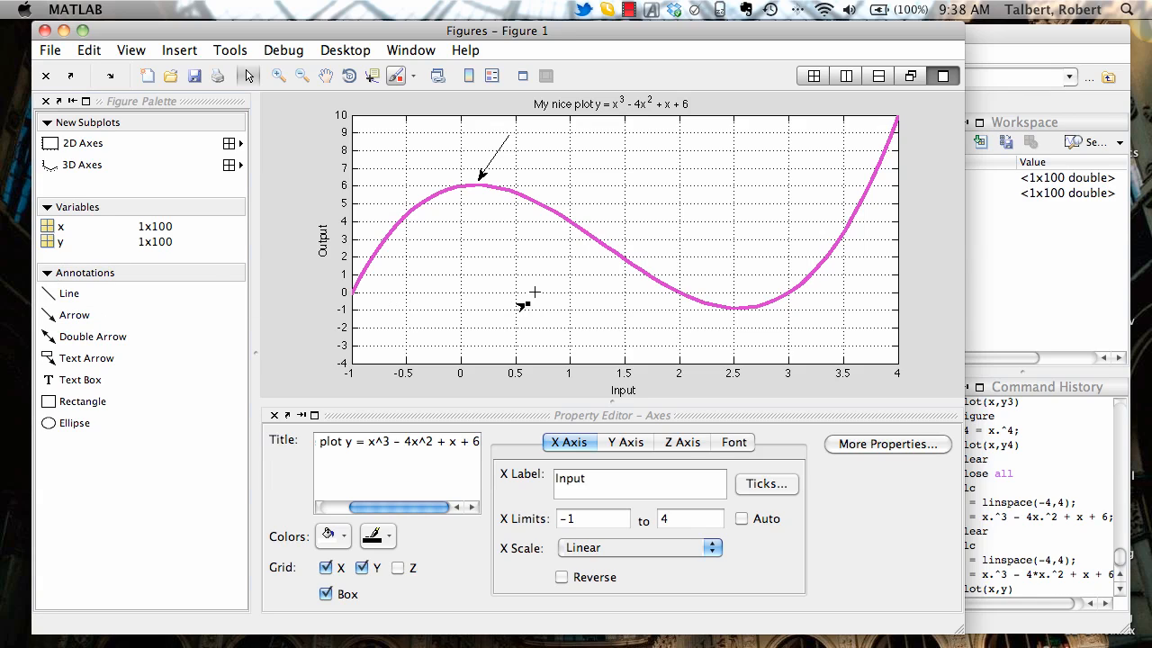
pyautogui.moveTo(527, 303); pyautogui.dragTo(578, 242)
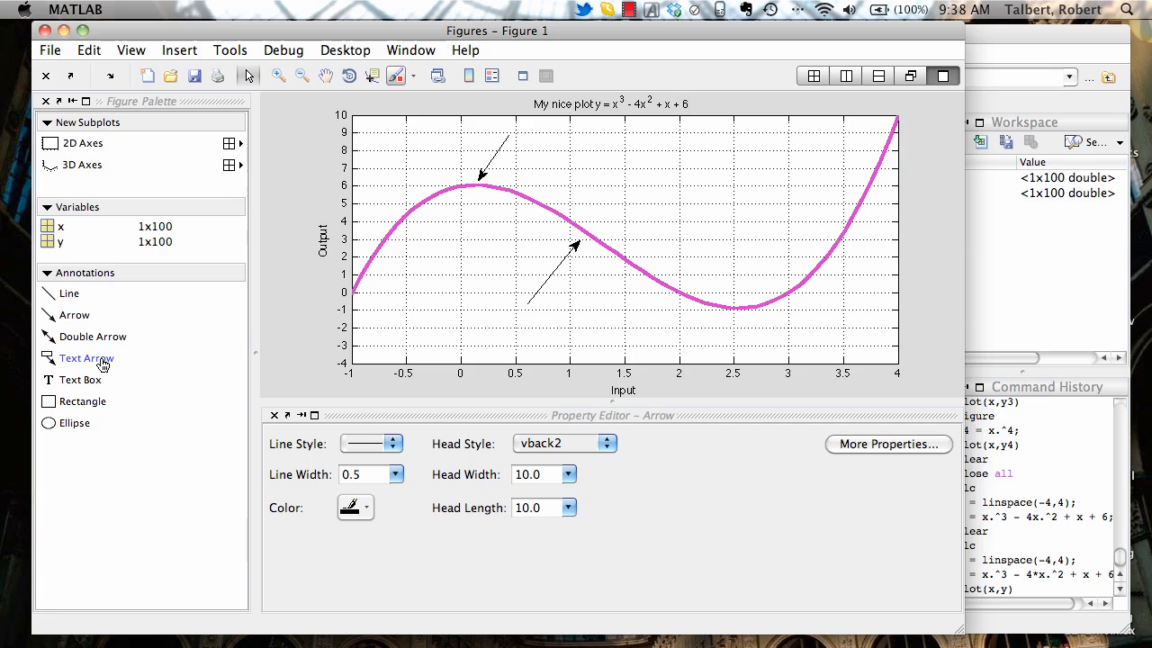
# Step: Add a text arrow labelled "Inflection point" pointing down to the curve's falling section near x = 1.2
pyautogui.click(103, 361)
pyautogui.moveTo(624, 164); pyautogui.dragTo(590, 225)
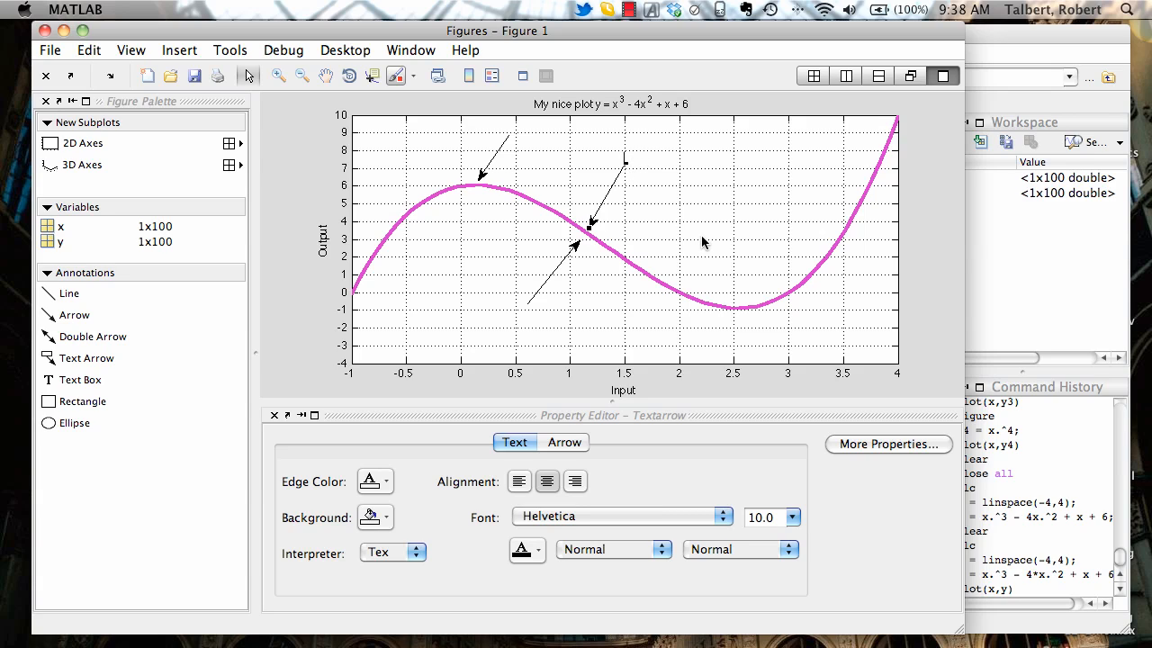
pyautogui.write('Inflection point')
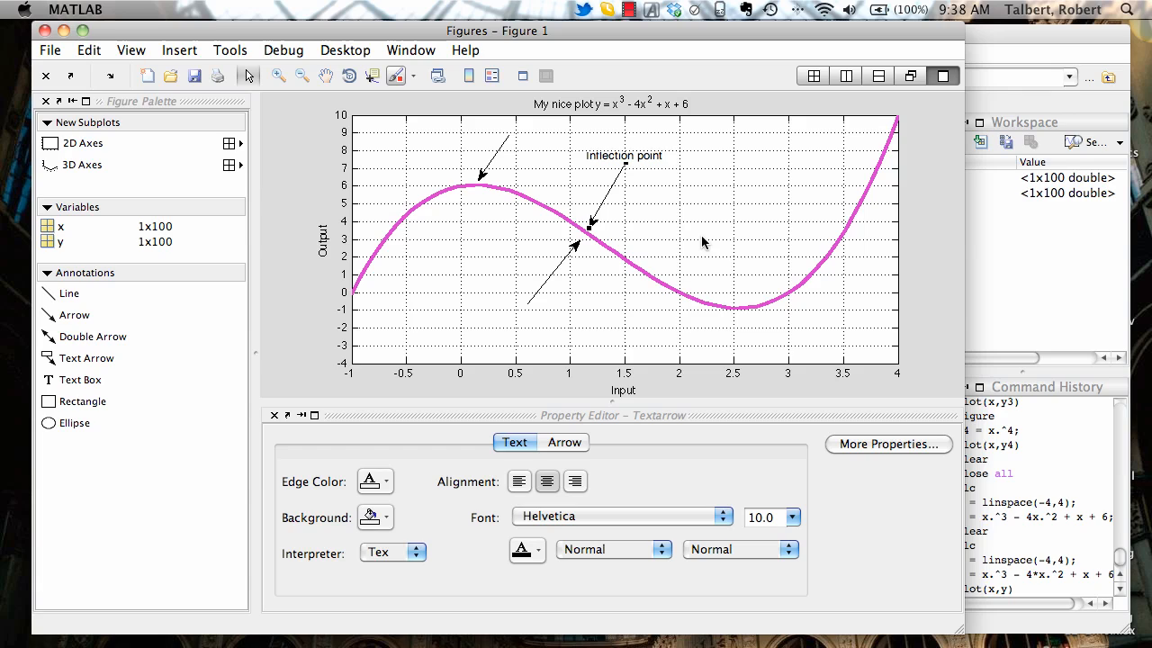
pyautogui.click(701, 235)
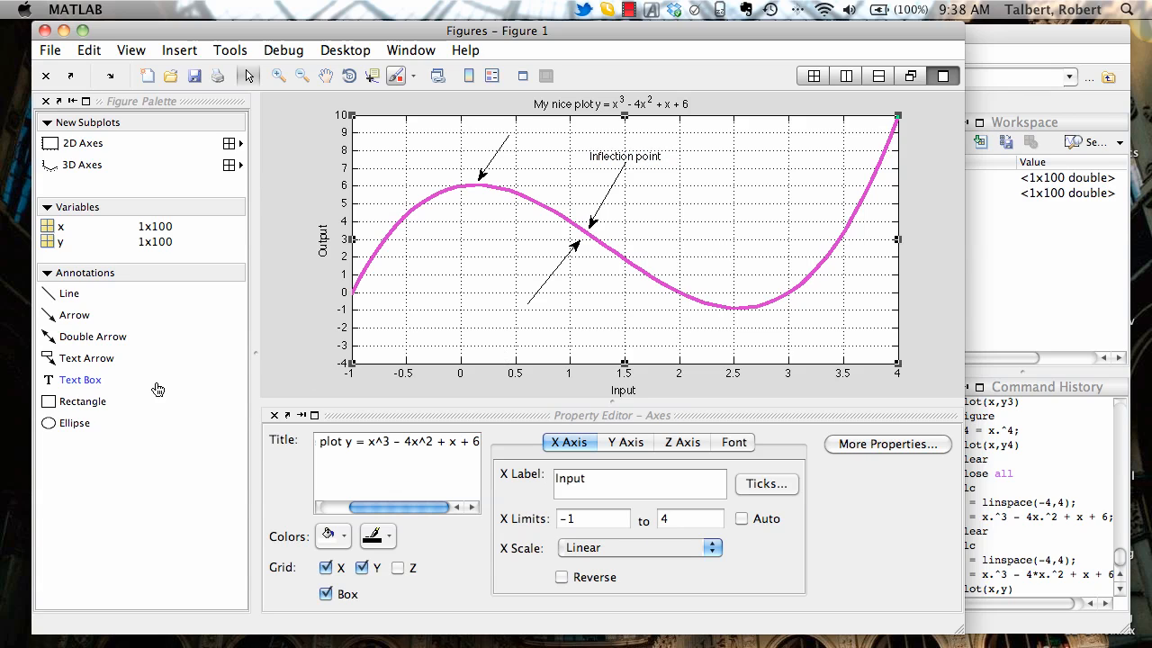
# Step: Add a bordered text box in the empty area above the curve's local minimum, about x = 2.4 to 3.2
pyautogui.click(81, 380)
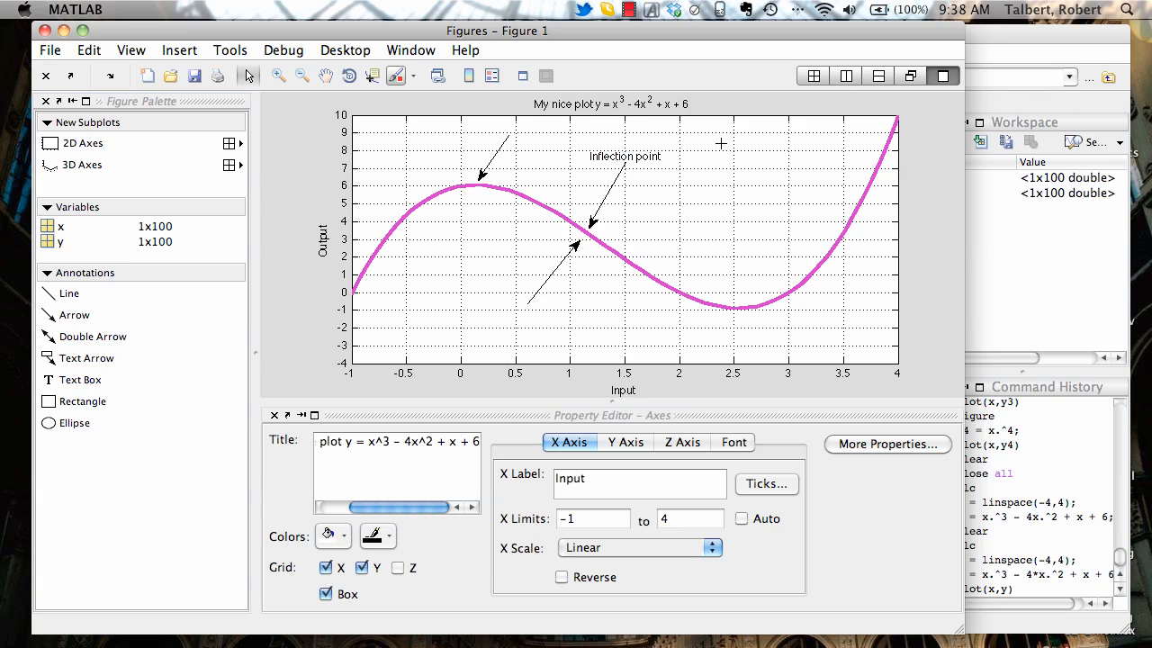
pyautogui.moveTo(720, 143); pyautogui.dragTo(811, 197)
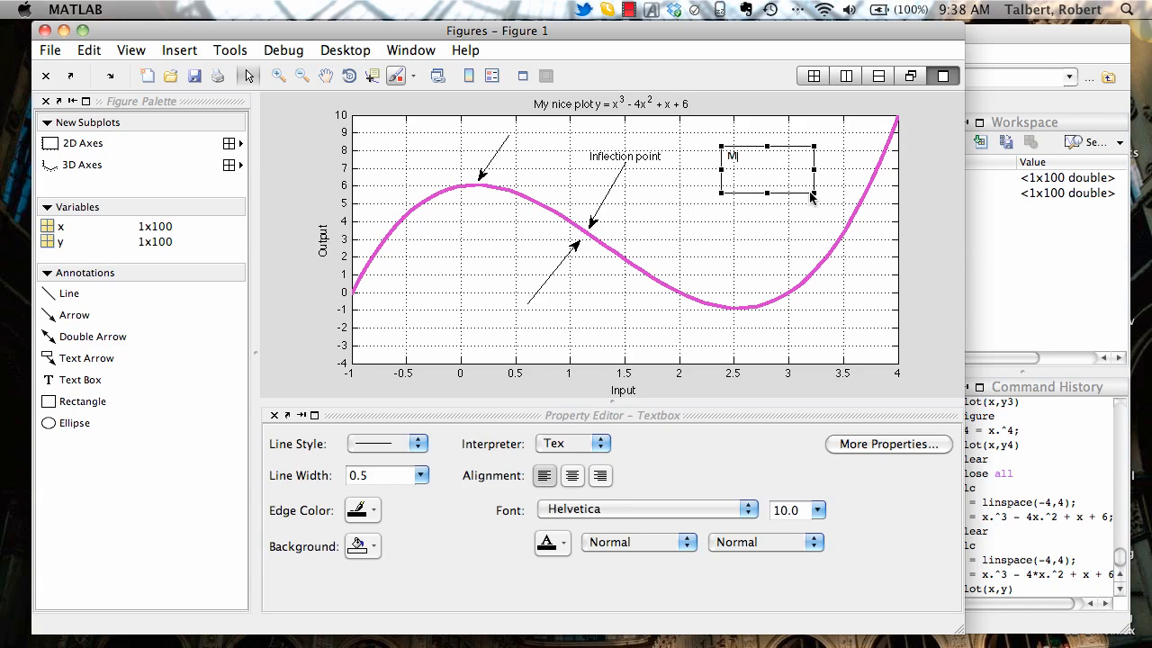
pyautogui.click(764, 223)
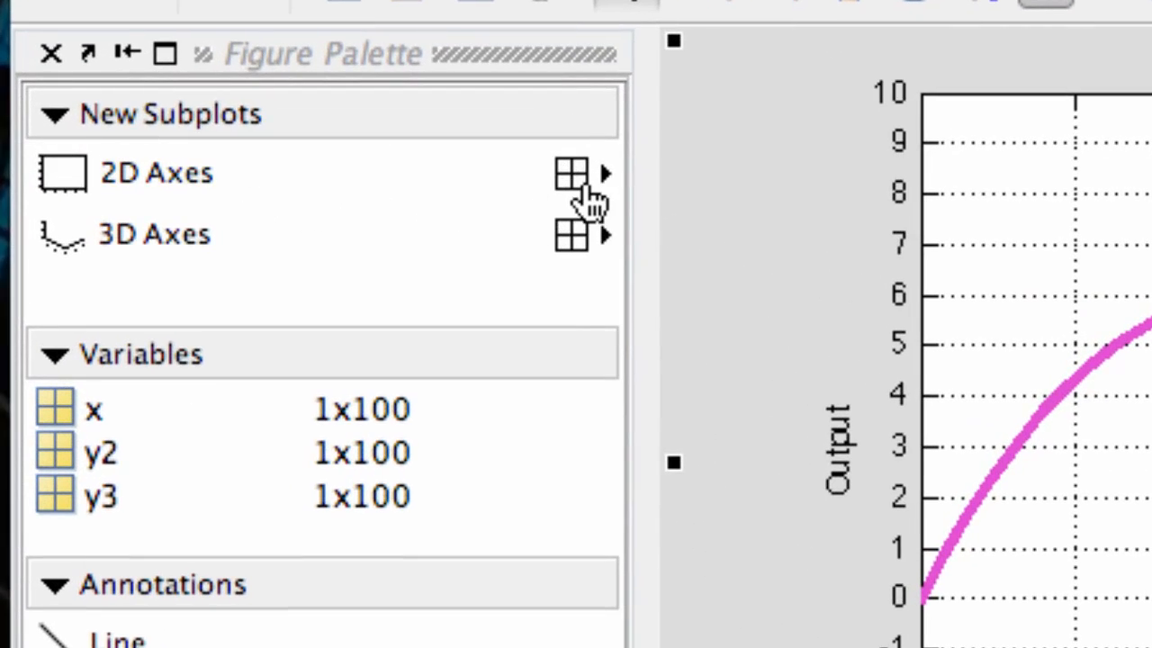
# Step: Lay out the figure as one row of three 2D axes
pyautogui.click(584, 191)
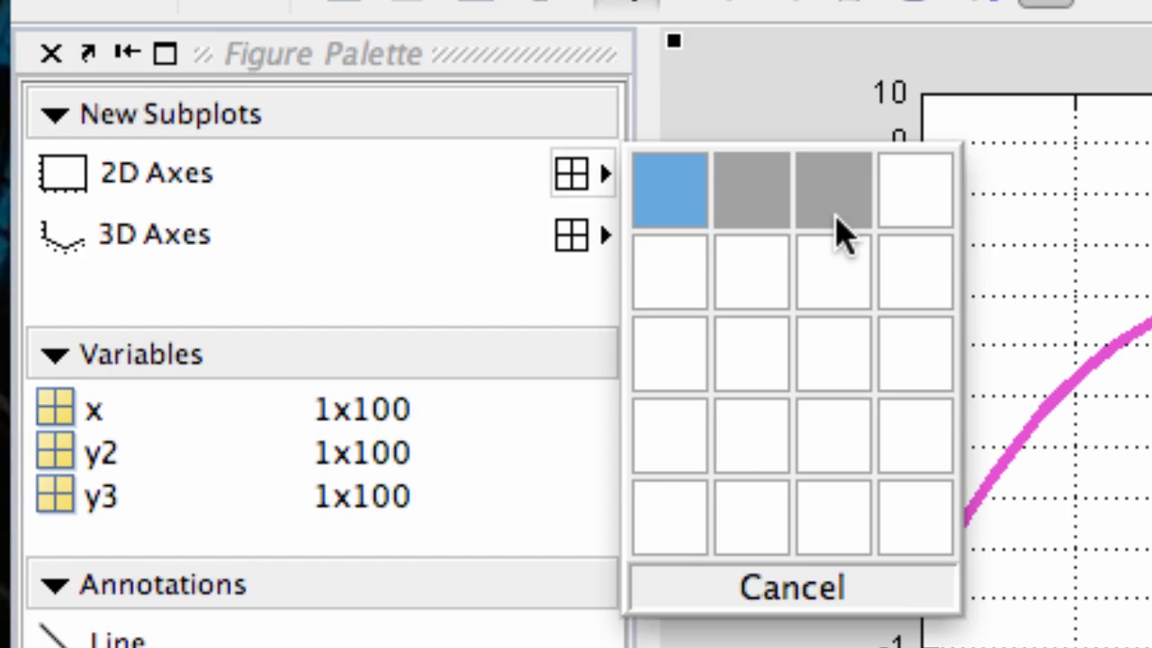
pyautogui.click(841, 232)
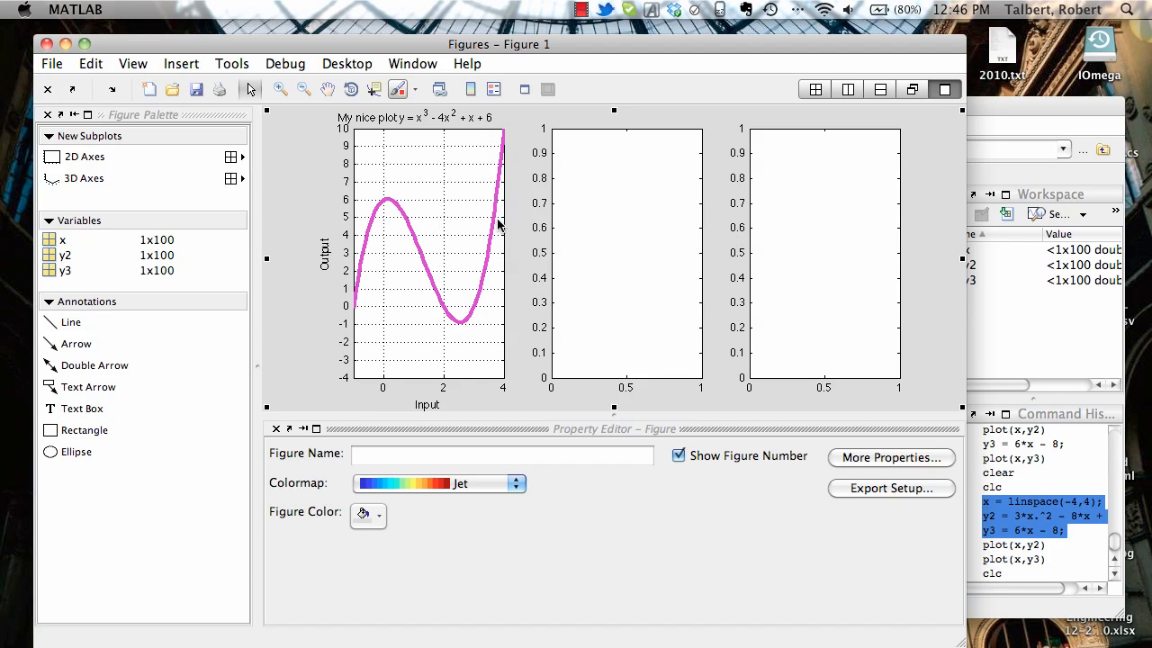
# Step: Define x = linspace(-4,4), y2 = 3*x.^2 - 8*x + 1 and y3 = 6*x - 8, and plot y2 against x in the middle subplot
pyautogui.click(629, 184)
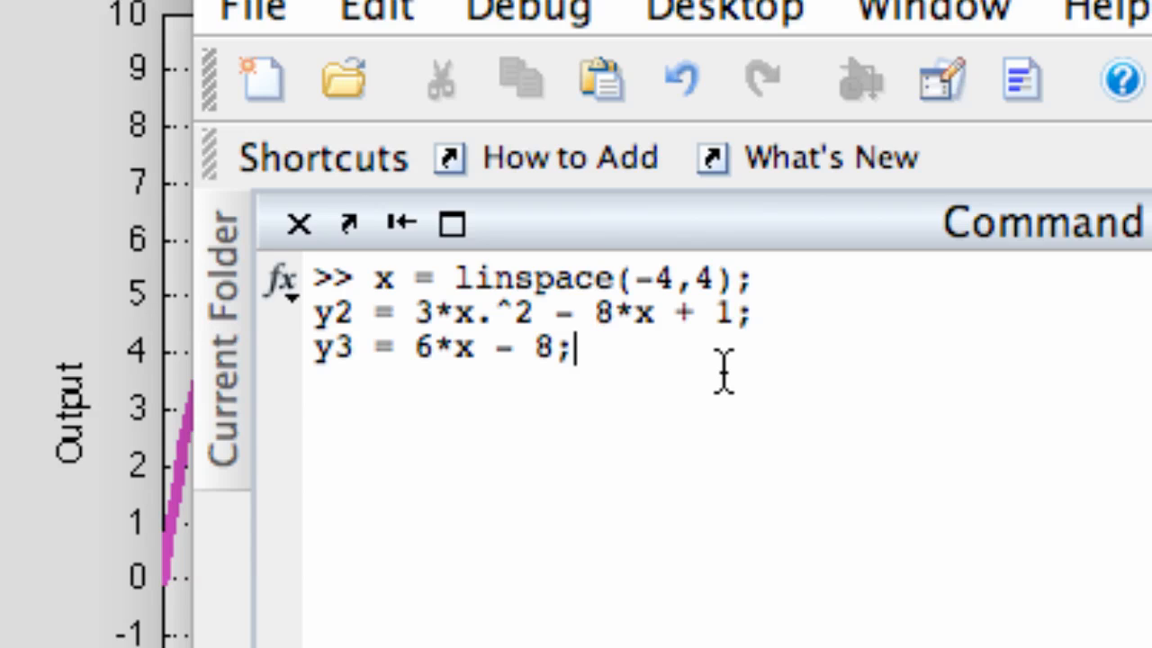
pyautogui.press('Return')
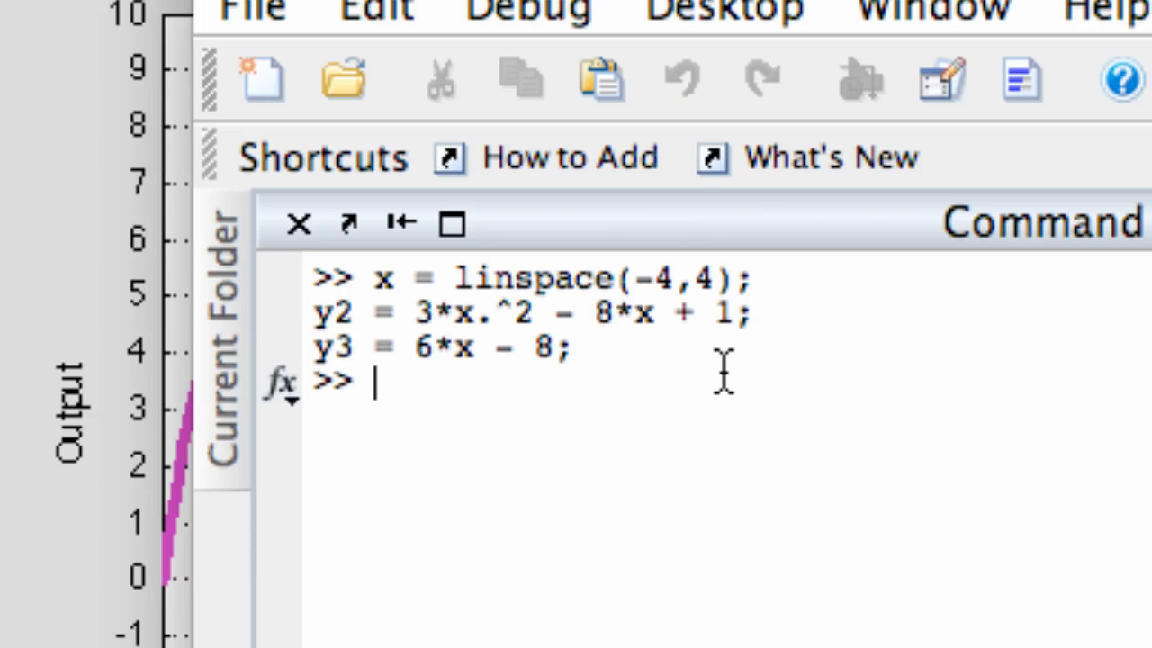
pyautogui.write('plot(x,y')
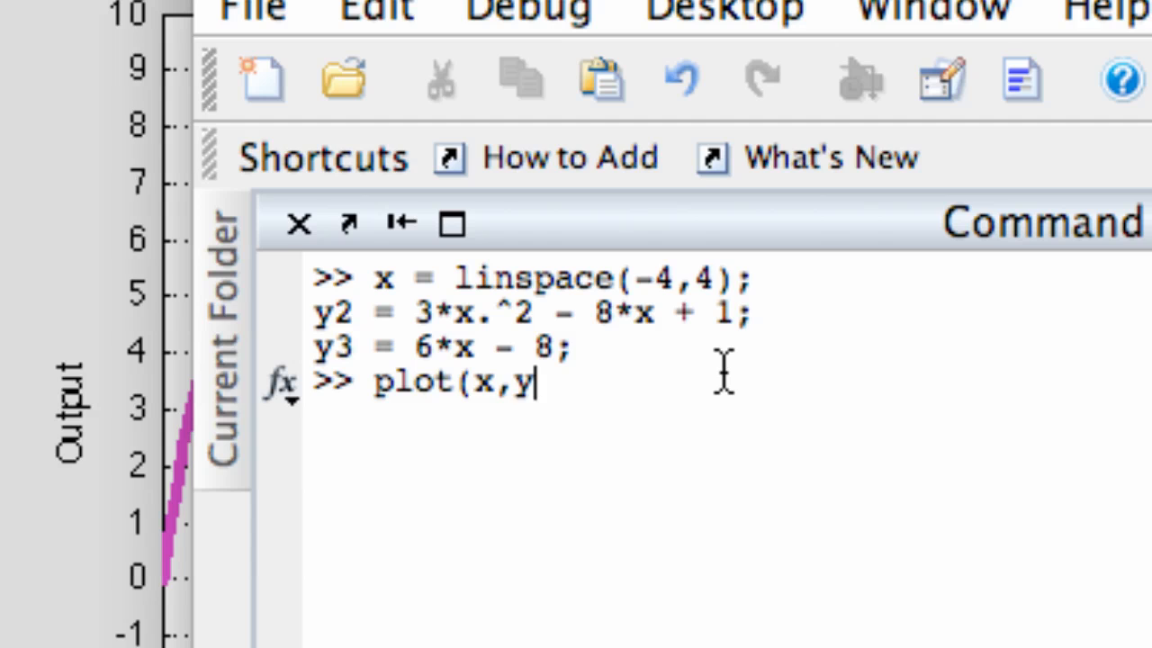
pyautogui.write('2)')
pyautogui.press('Return')
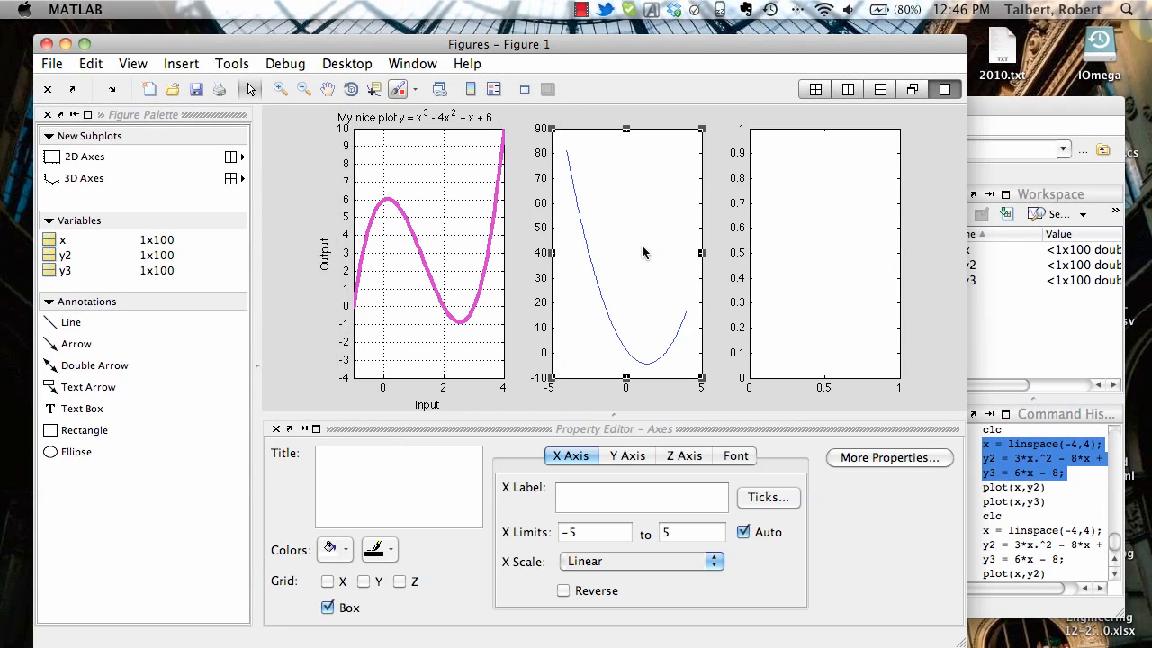
# Step: Plot y3 against x in the third subplot with plot(x,y3) and return to the figure
pyautogui.click(786, 193)
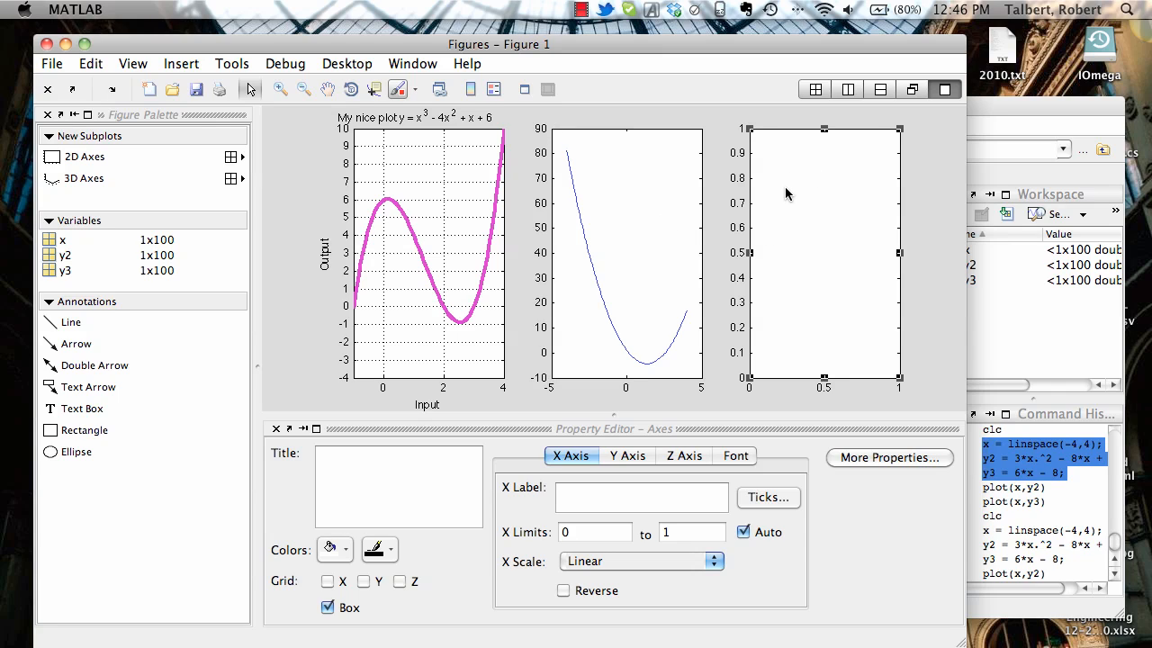
pyautogui.click(981, 108)
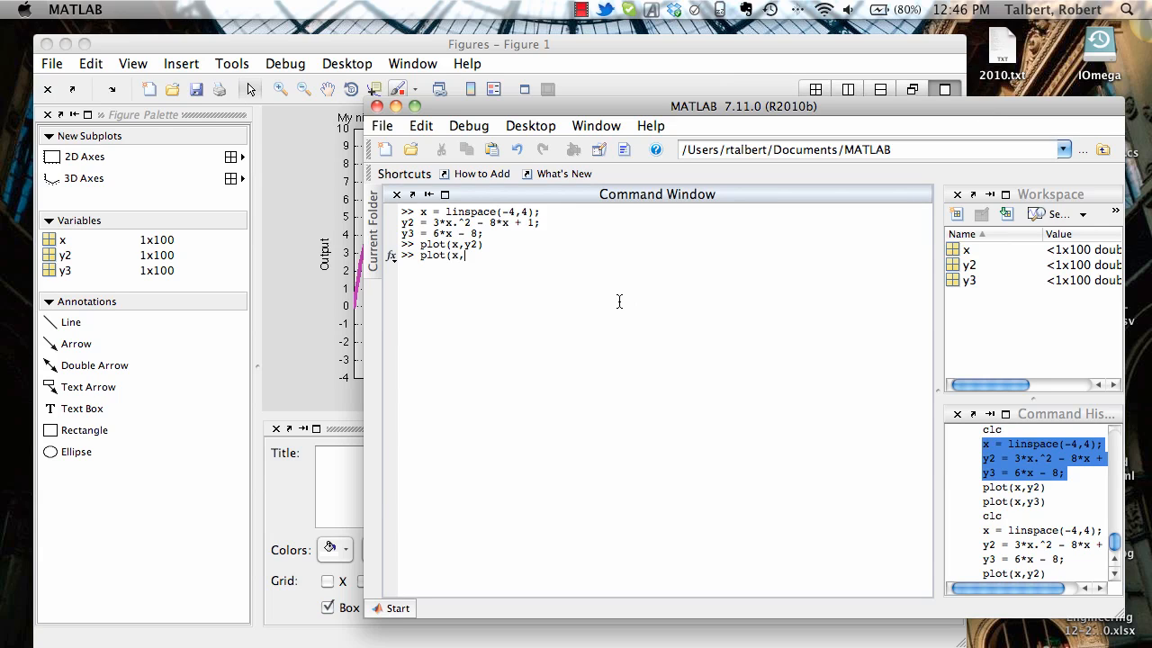
pyautogui.press('Return')
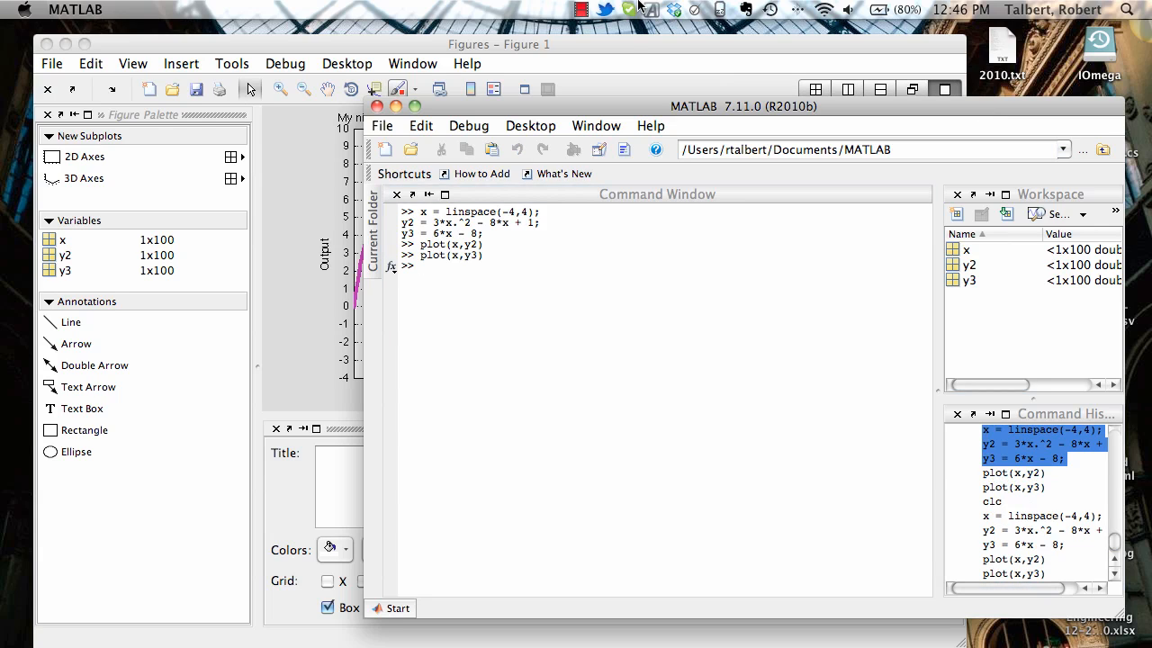
pyautogui.click(630, 47)
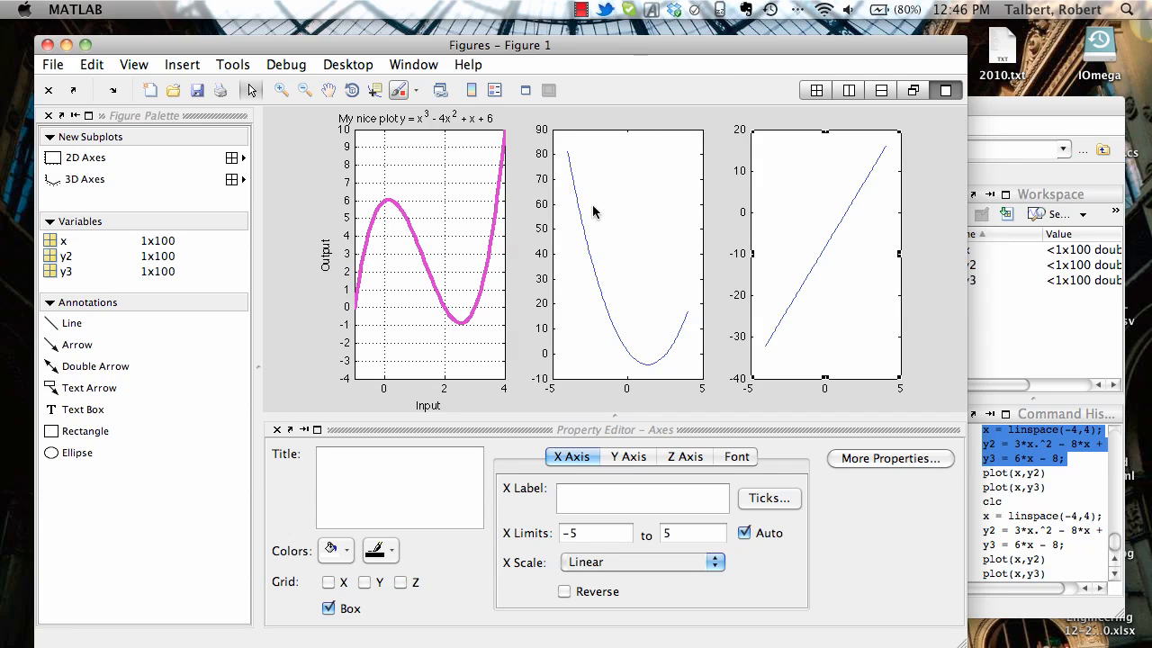
# Step: Set the straight line in the third subplot to line width 4.0 and color red
pyautogui.click(839, 228)
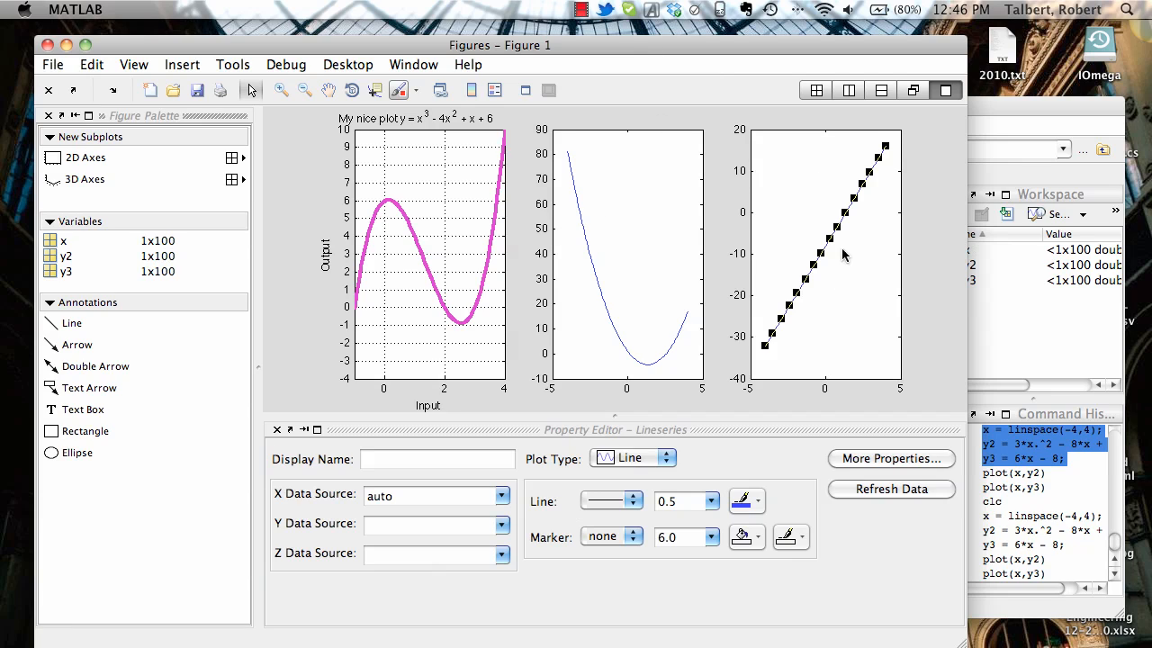
pyautogui.click(710, 501)
pyautogui.click(690, 355)
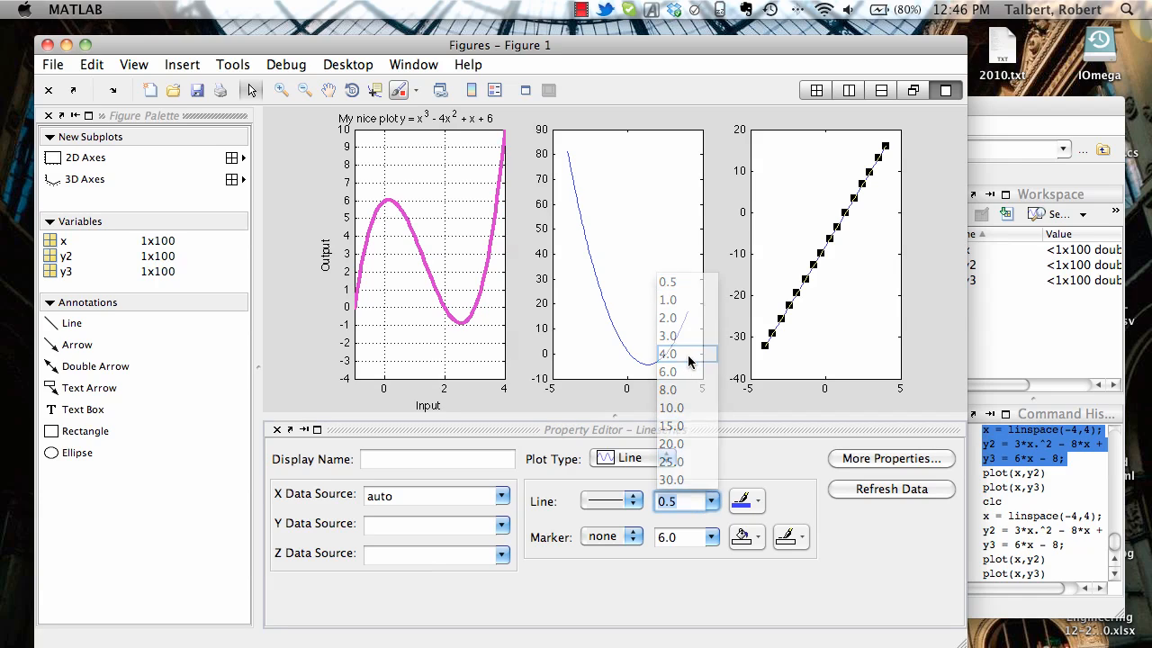
pyautogui.click(762, 500)
pyautogui.click(744, 507)
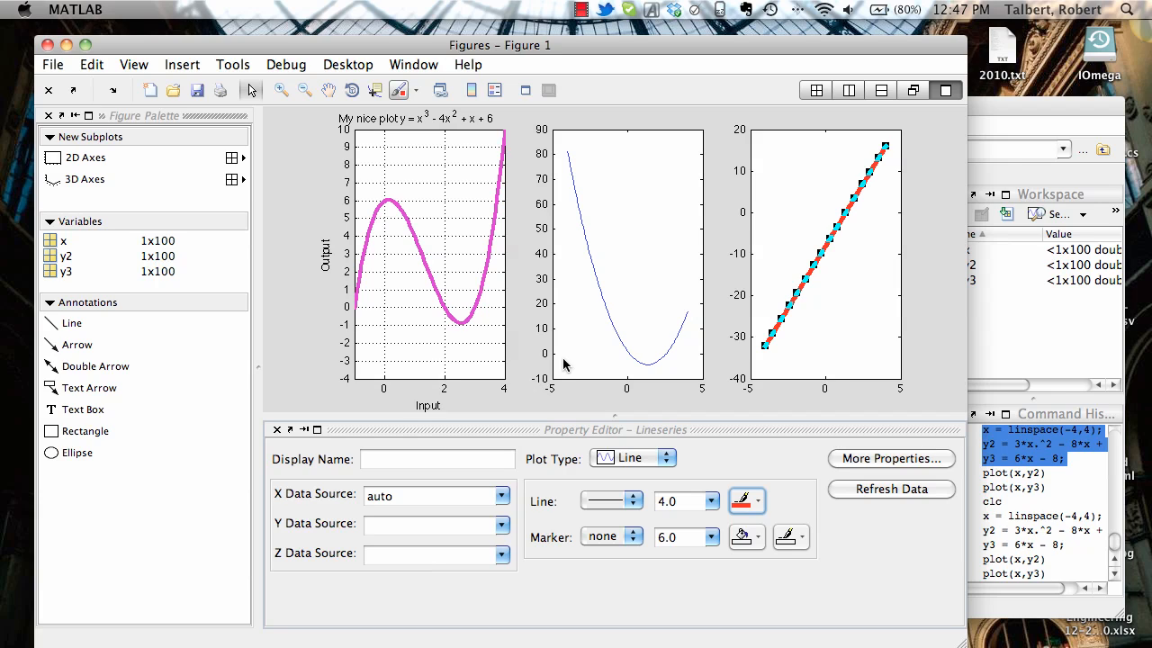
pyautogui.click(766, 236)
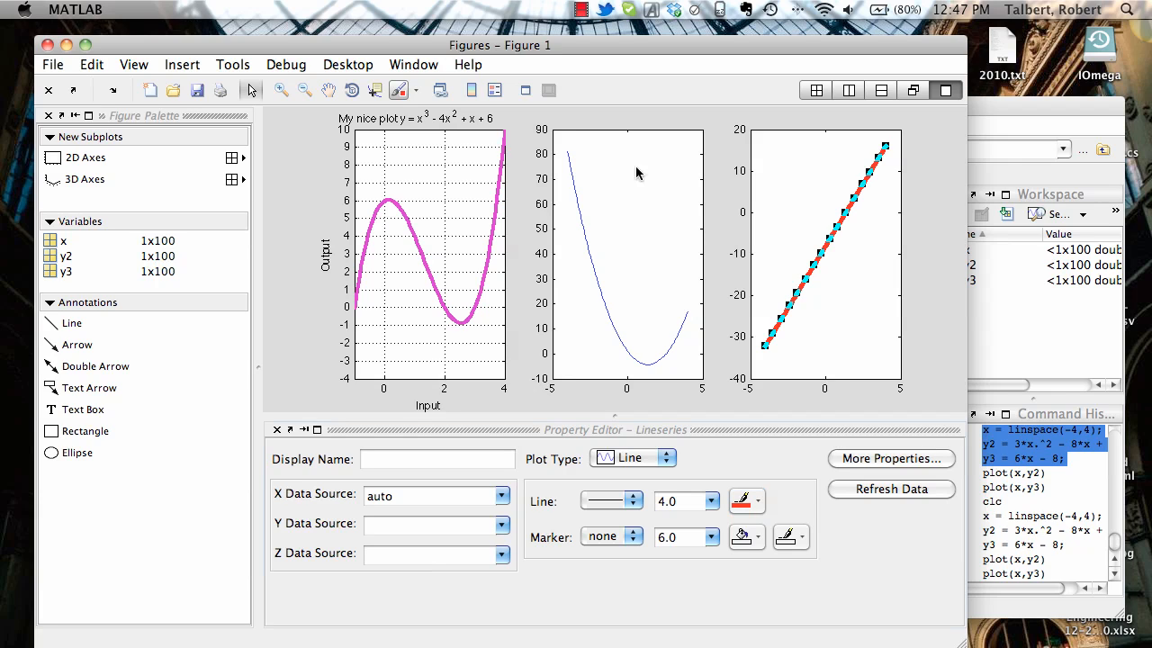
# Step: Save the figure as "three plots.pdf" in Portable Document Format in the MATLAB folder, replacing the existing file
pyautogui.moveTo(506, 49); pyautogui.dragTo(544, 43)
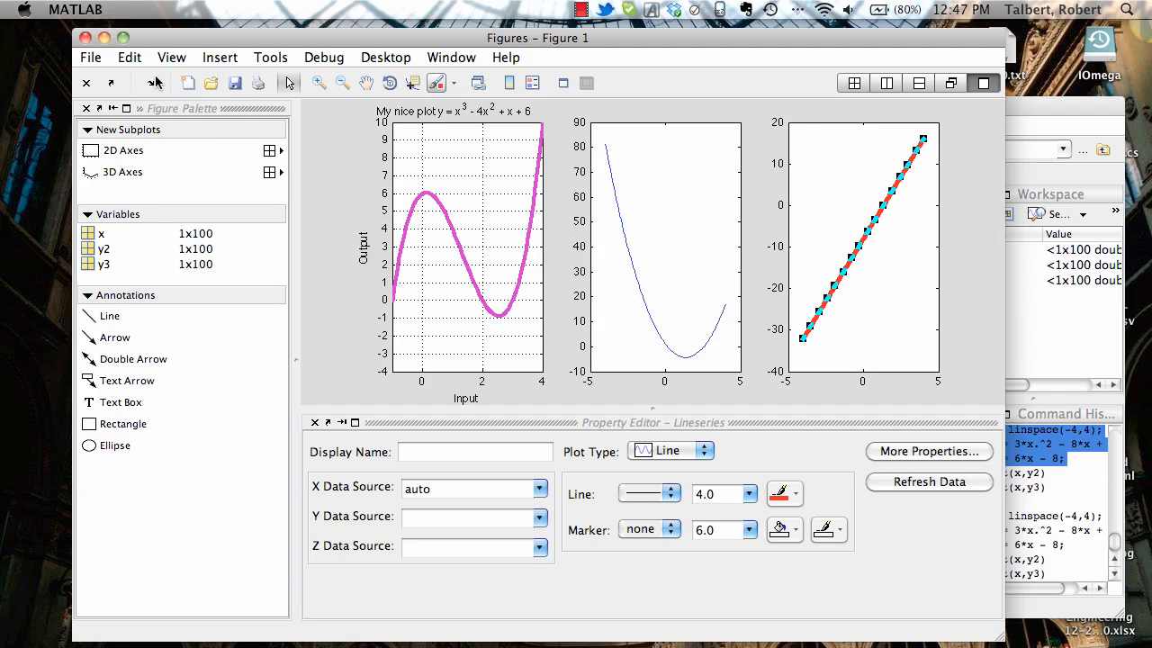
pyautogui.click(91, 61)
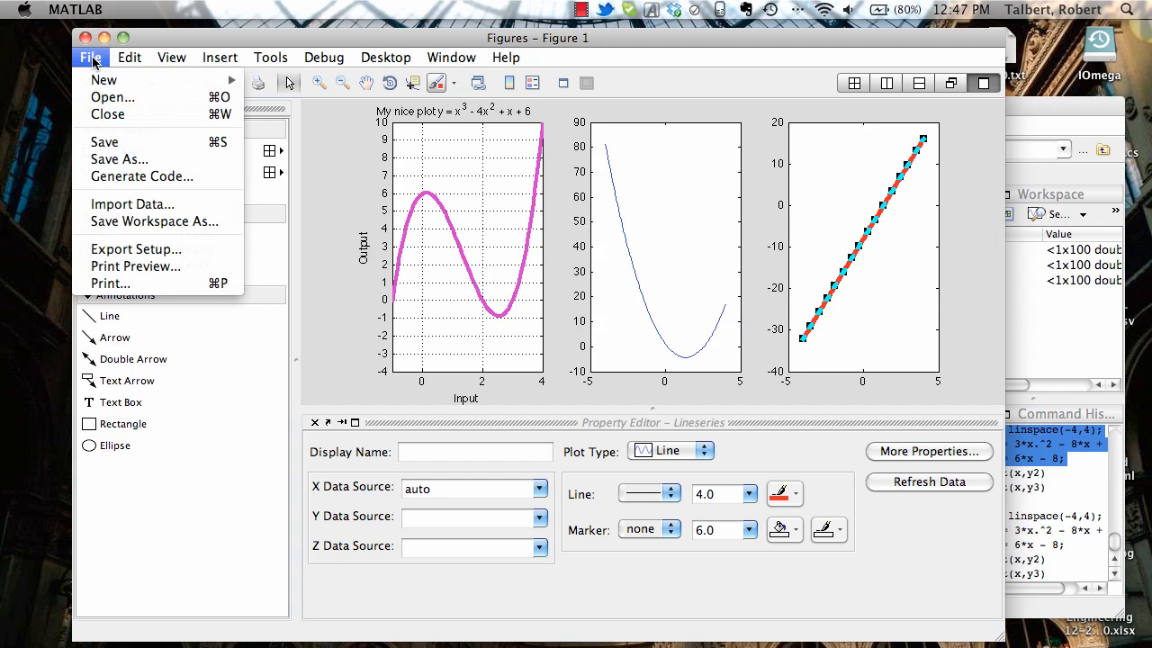
pyautogui.click(108, 156)
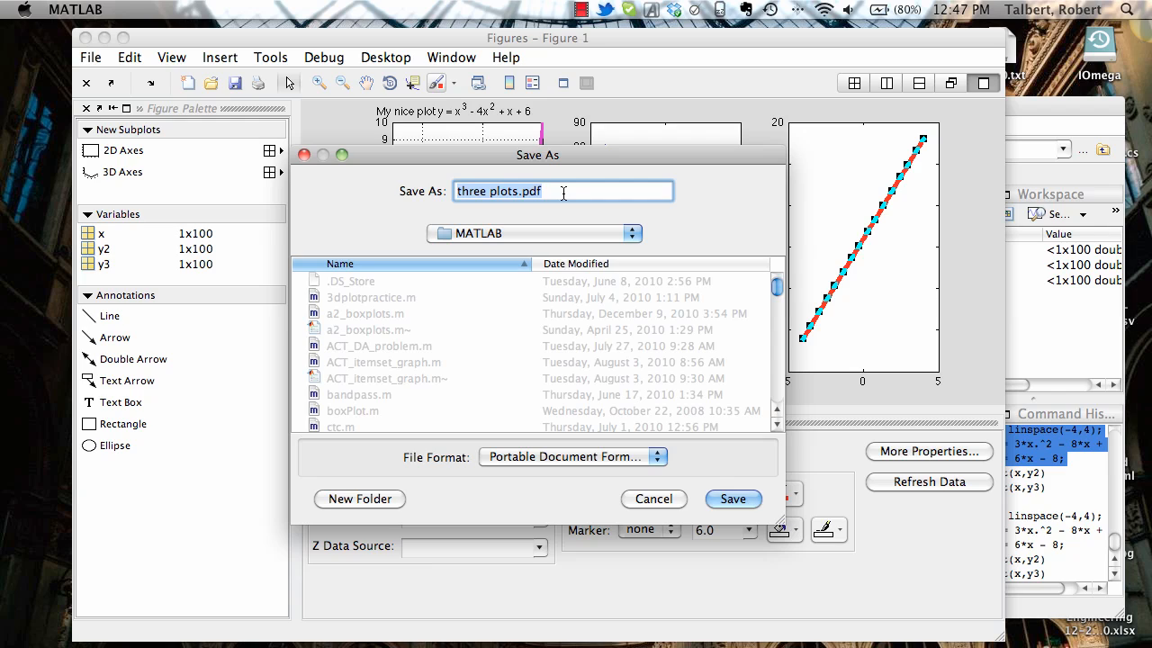
pyautogui.click(534, 457)
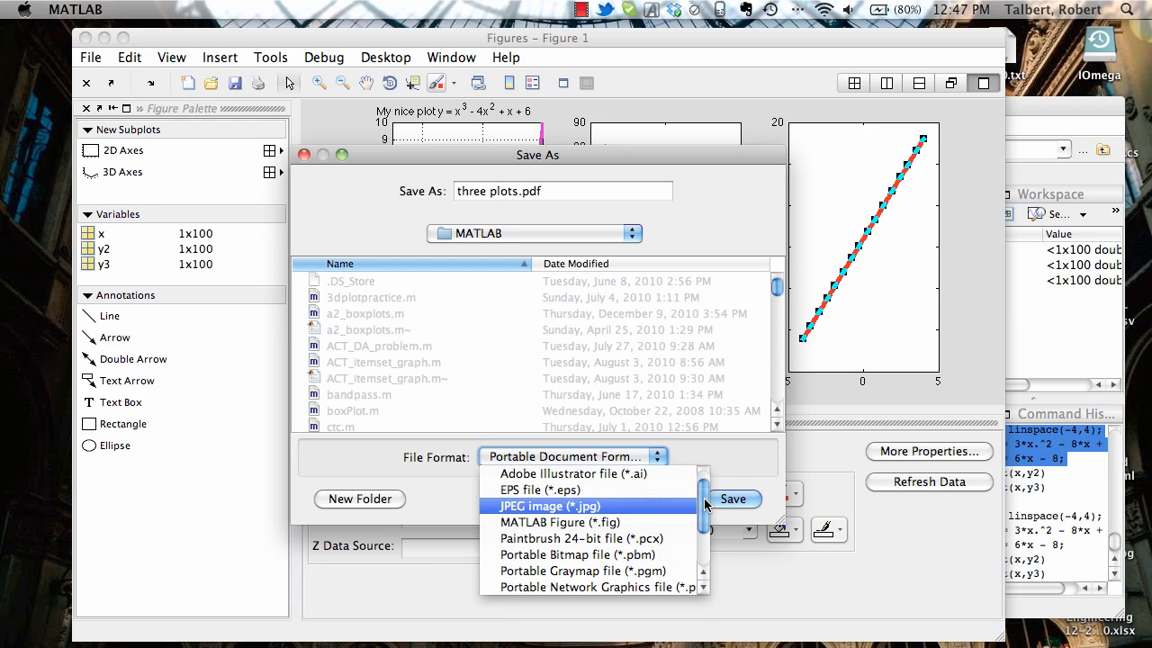
pyautogui.moveTo(703, 502)
pyautogui.mouseDown()
pyautogui.moveTo(703, 540)
pyautogui.moveTo(702, 495)
pyautogui.mouseUp()
pyautogui.click(724, 456)
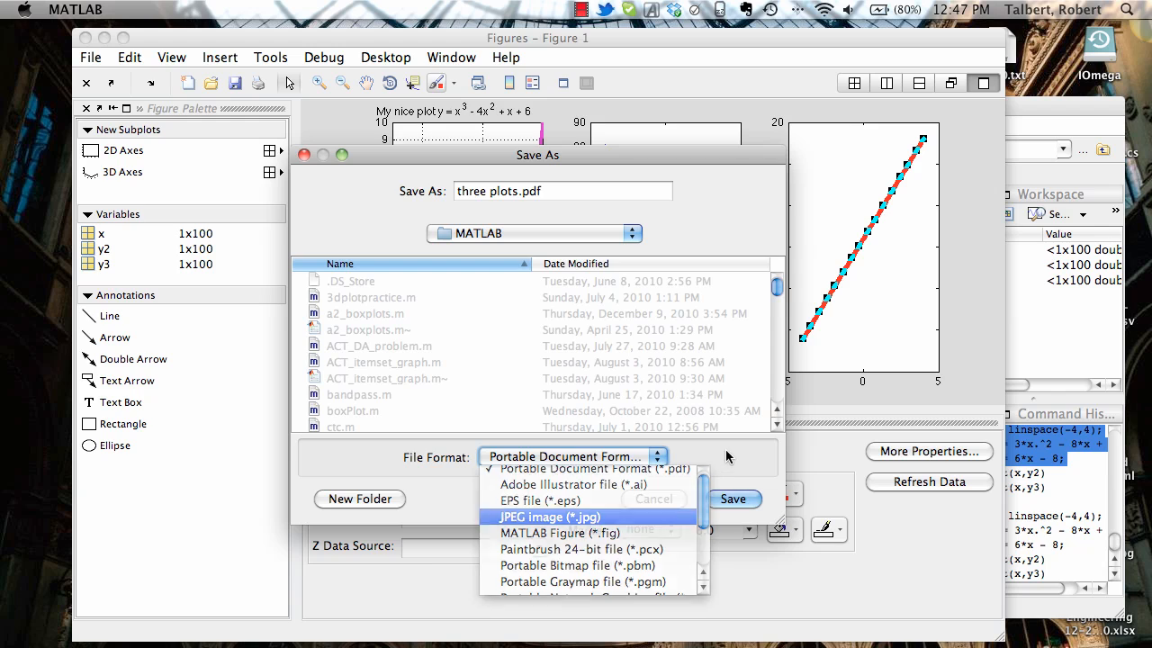
pyautogui.click(729, 500)
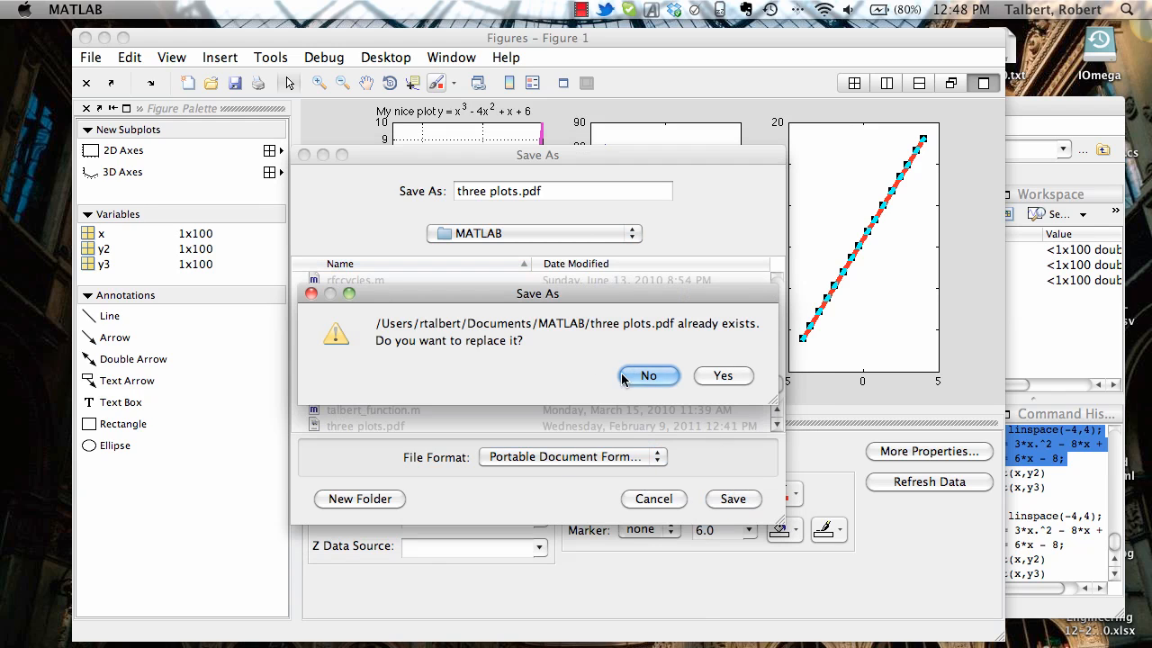
pyautogui.click(714, 378)
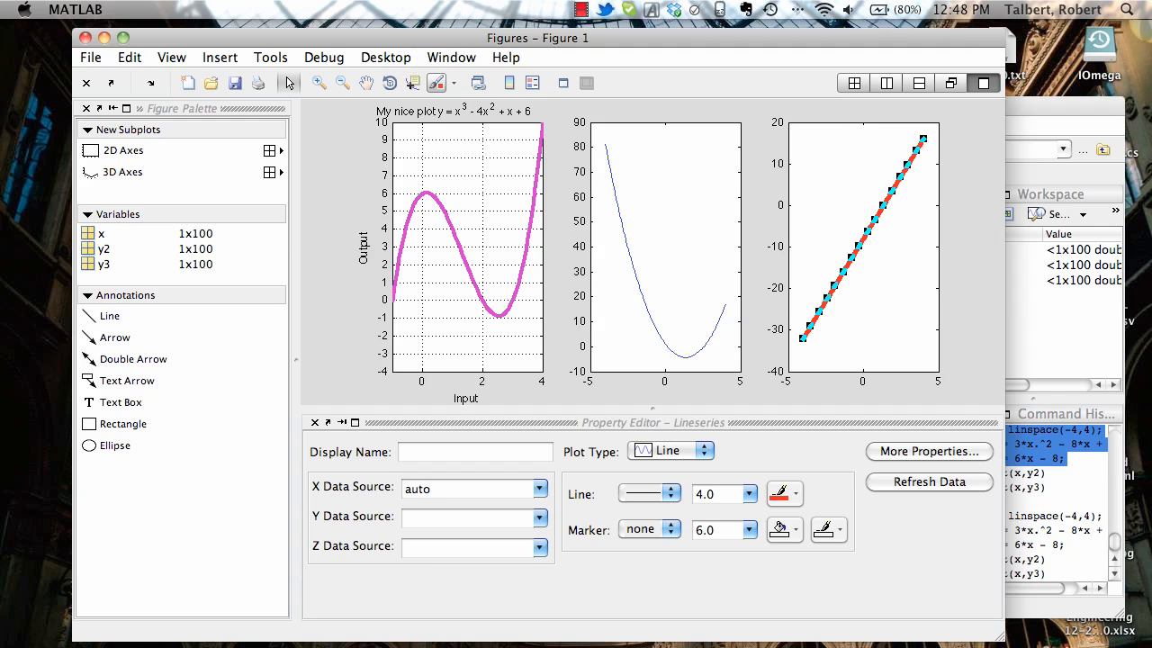
# Step: Switch to Finder, open "three plots.pdf" from the MATLAB folder in Documents and look over the saved plots
pyautogui.click(43, 468)
pyautogui.press('super+n')
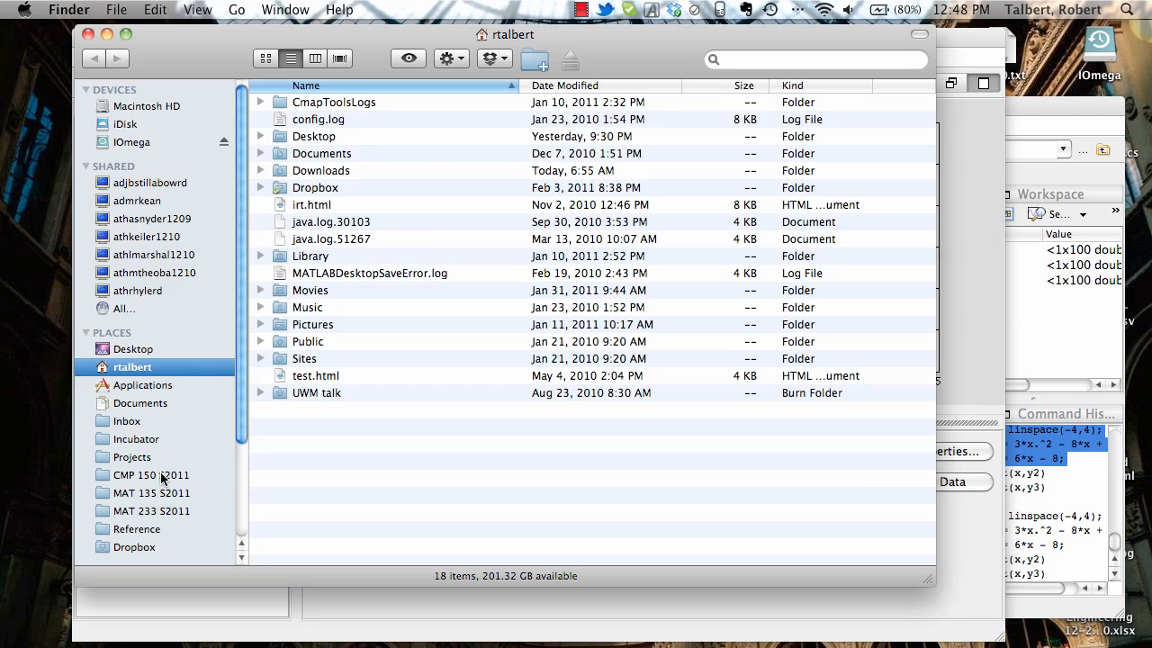
pyautogui.click(142, 402)
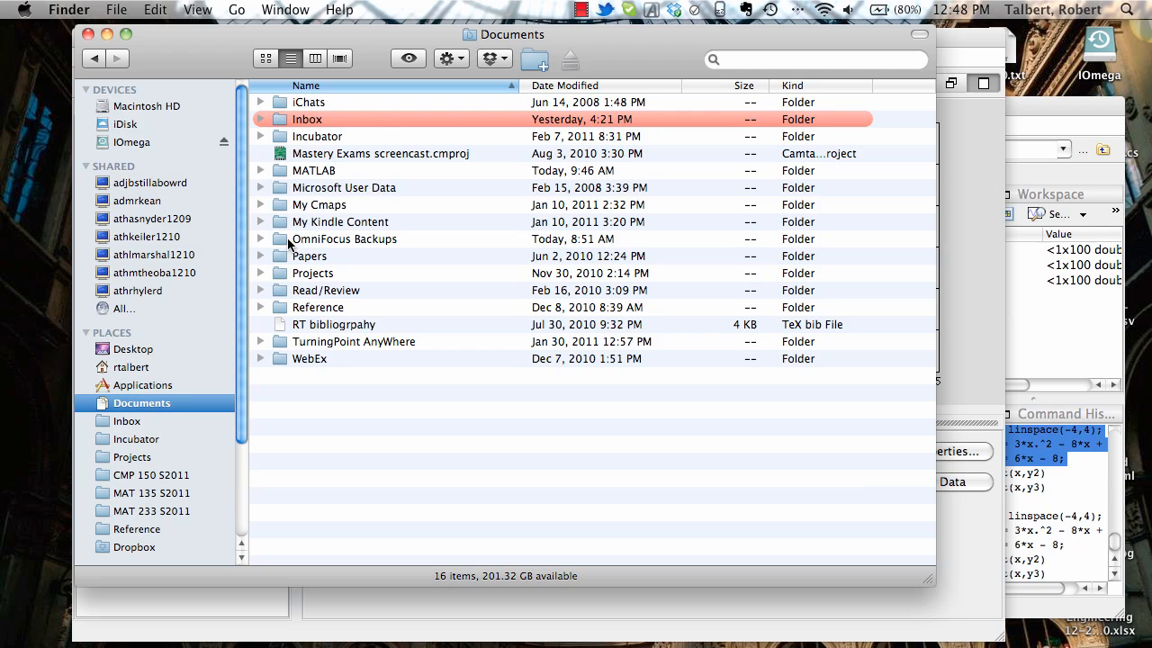
pyautogui.doubleClick(319, 171)
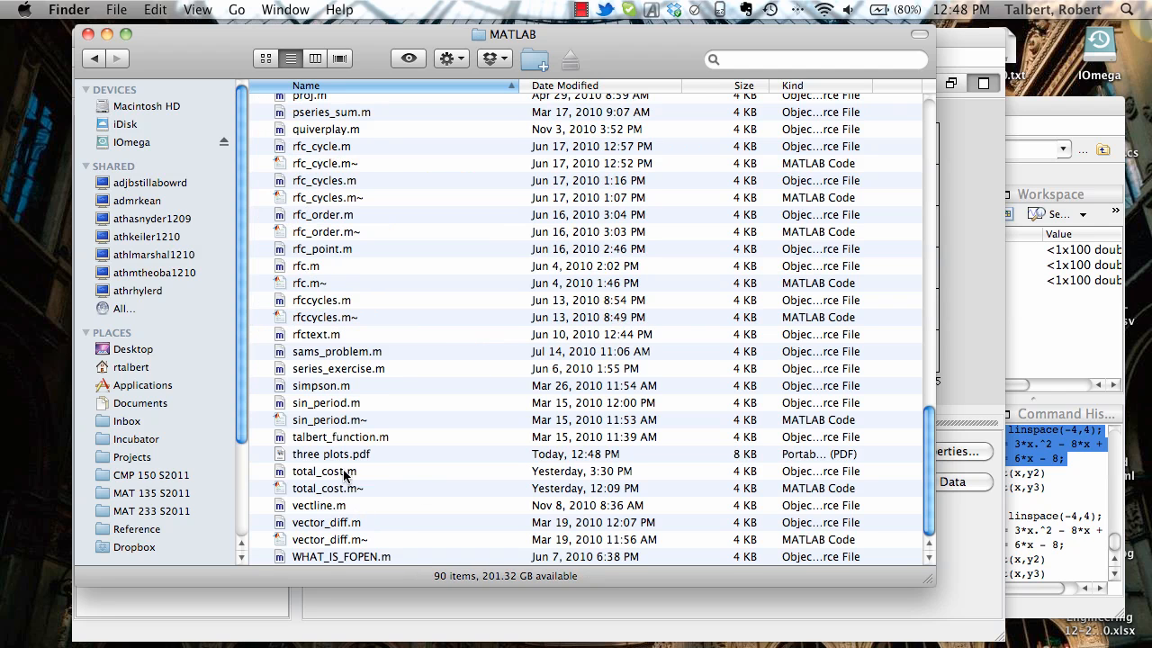
pyautogui.doubleClick(347, 459)
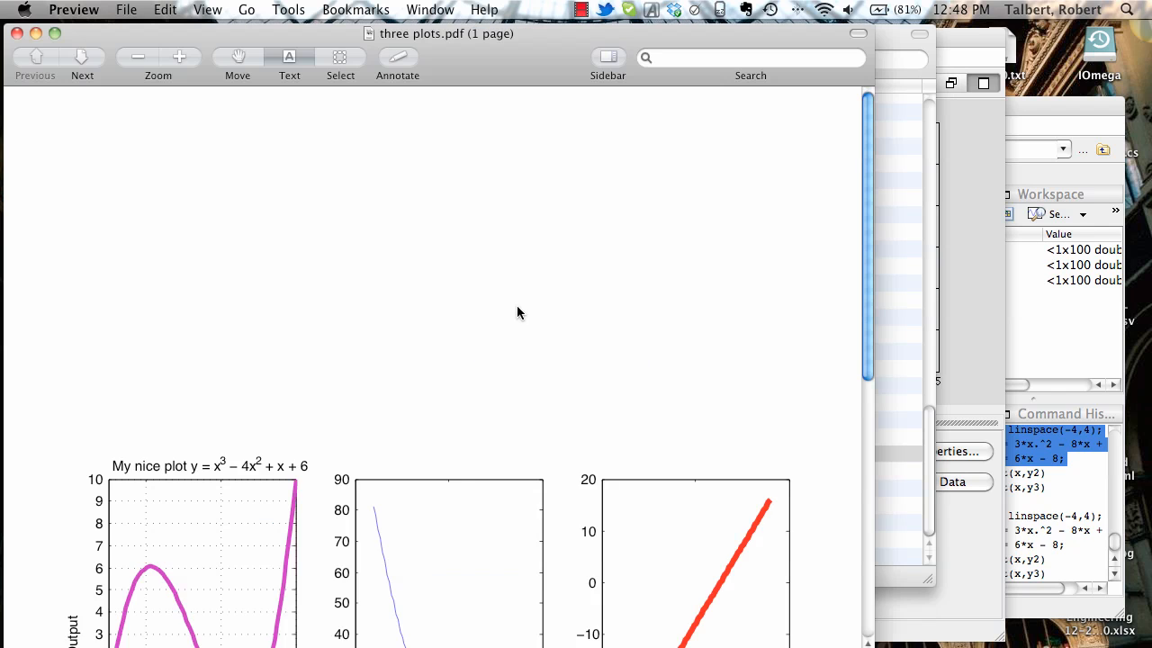
pyautogui.scroll(-5, 517, 312)
pyautogui.scroll(-2, 517, 312)
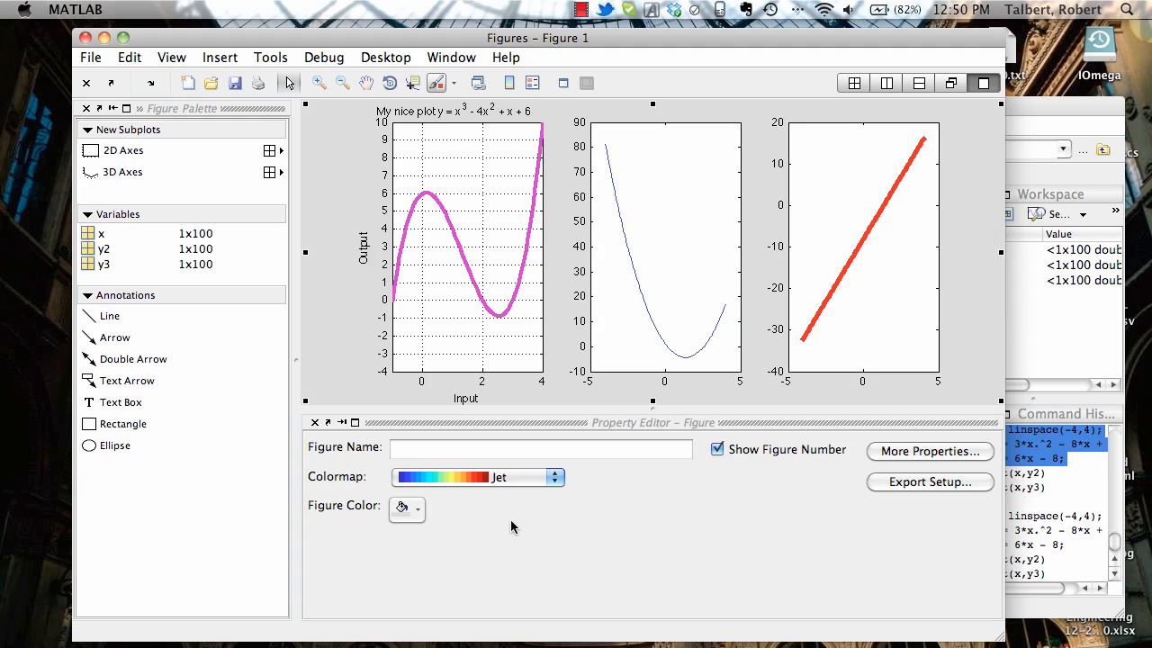
# Step: Select the axes of the cubic's subplot in the MATLAB figure
pyautogui.click(482, 331)
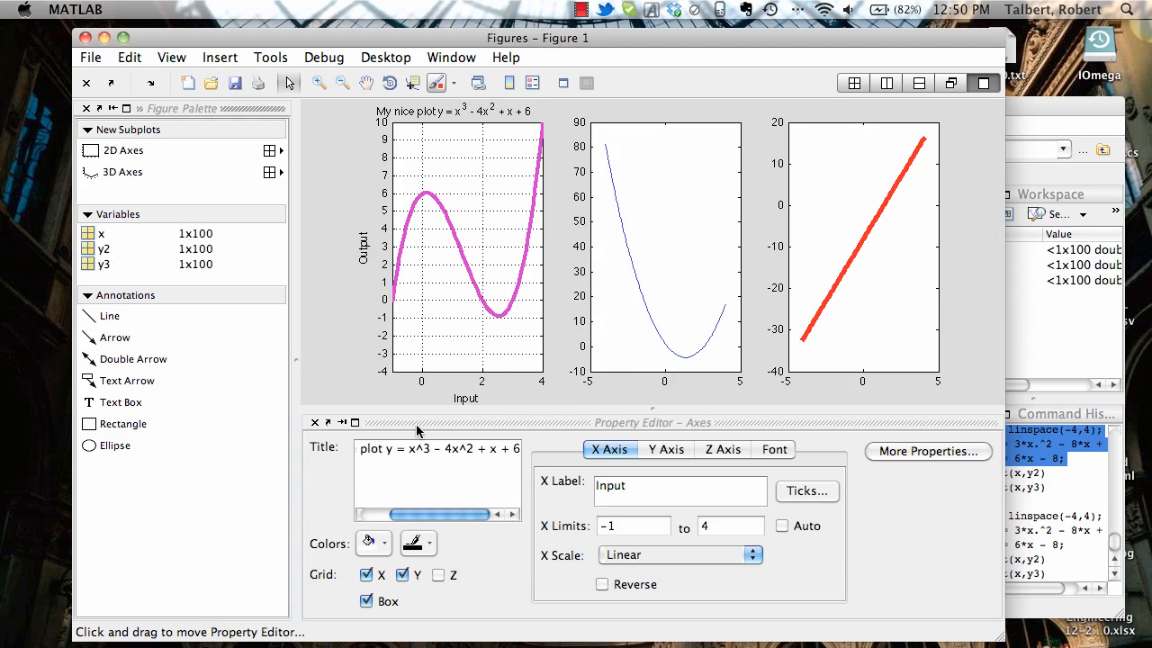